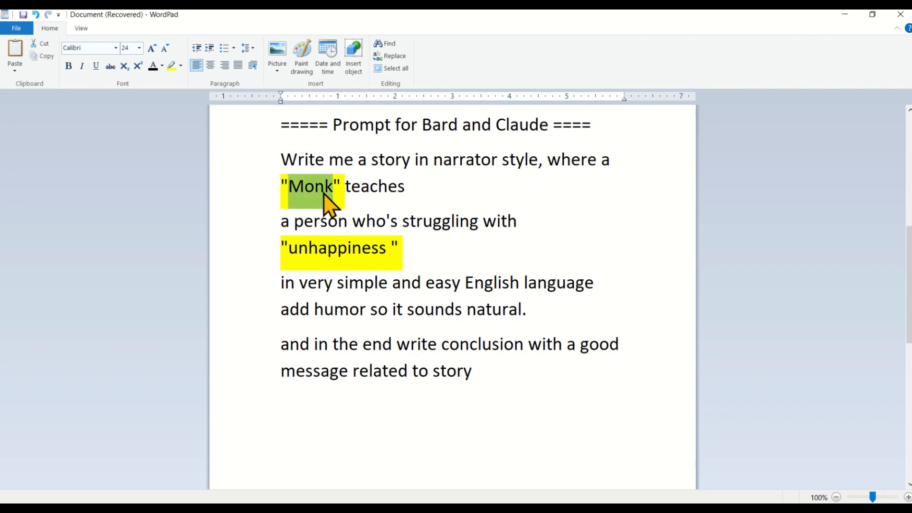
pyautogui.click(353, 246)
pyautogui.doubleClick(353, 245)
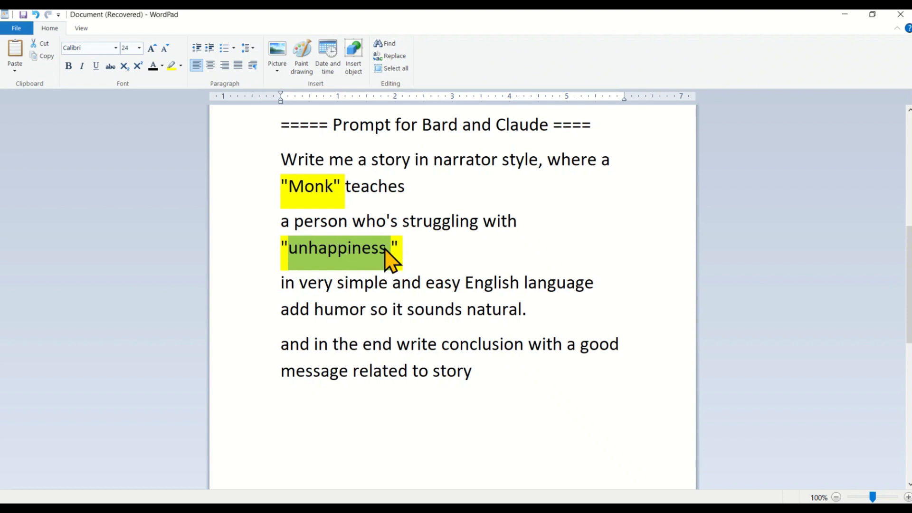
pyautogui.moveTo(386, 250); pyautogui.dragTo(298, 256)
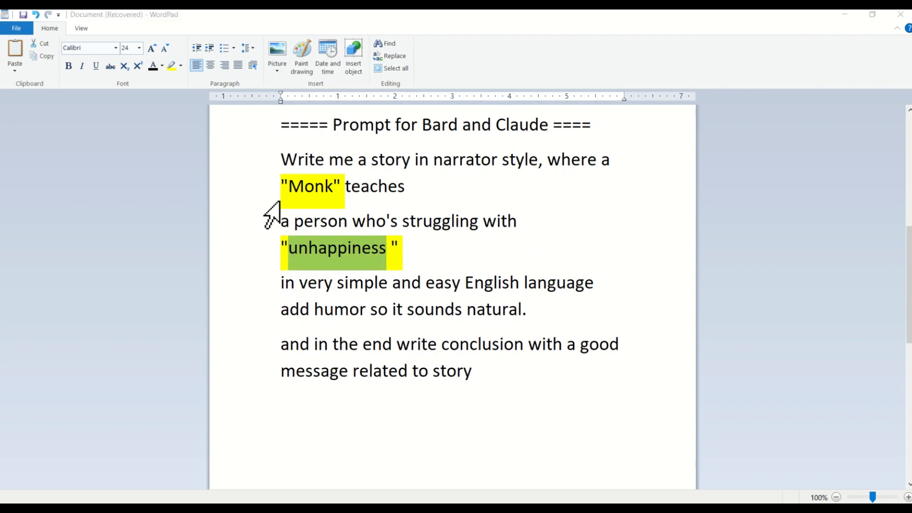
# Copy the full Monk and unhappiness story prompt from the document, switch to Bard and submit it as a prompt
pyautogui.moveTo(476, 372); pyautogui.dragTo(282, 162)
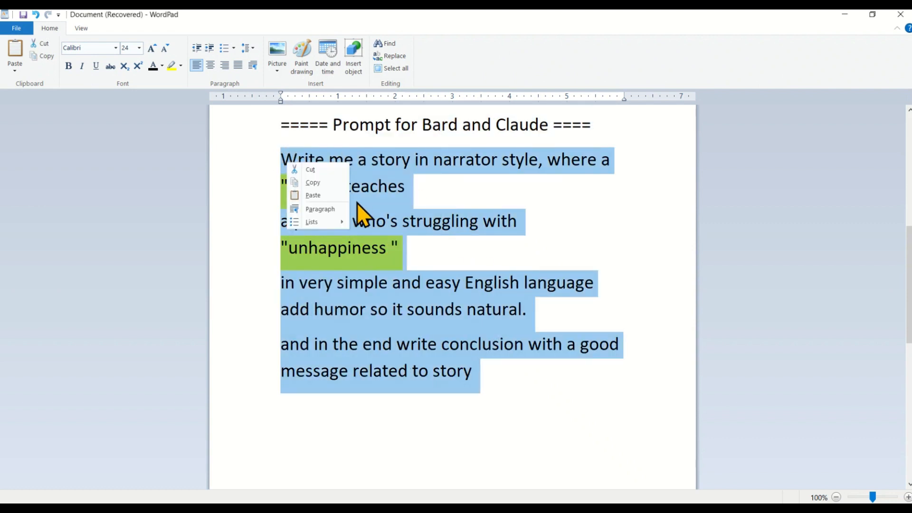
pyautogui.click(310, 183)
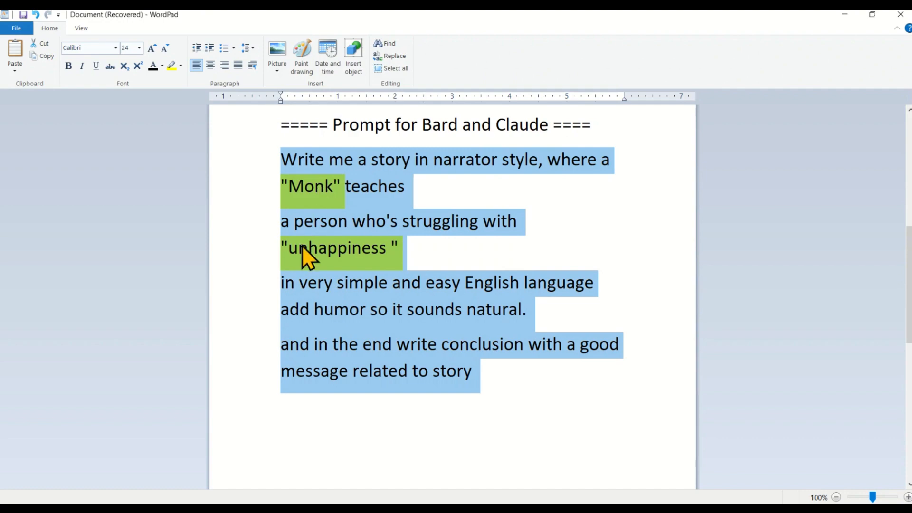
pyautogui.click(213, 509)
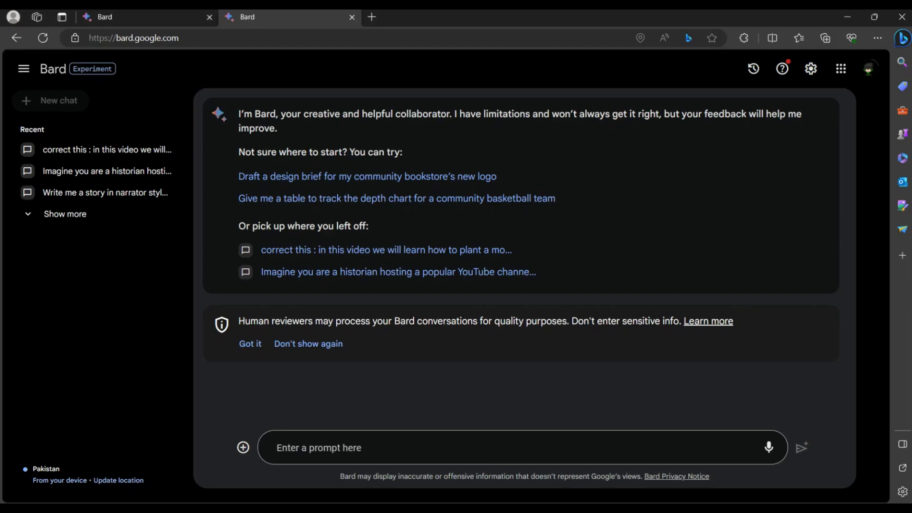
pyautogui.rightClick(316, 444)
pyautogui.click(352, 326)
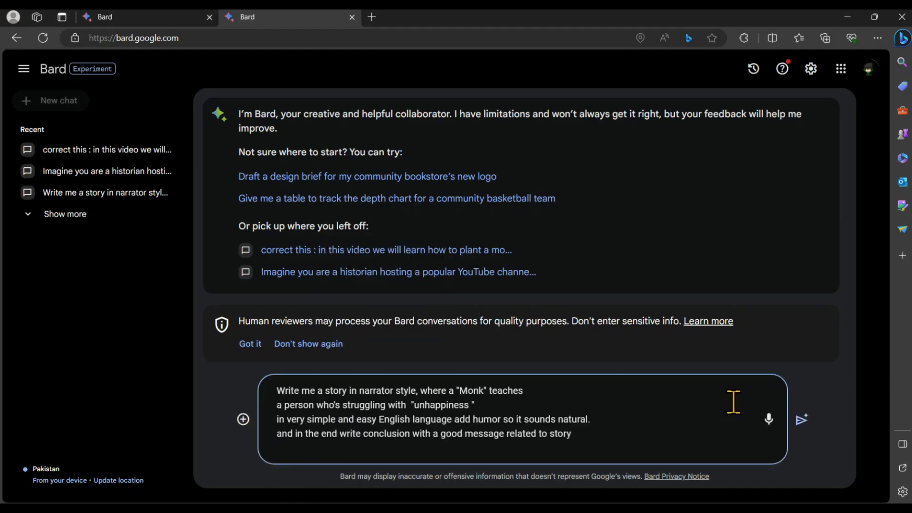
pyautogui.press('Return')
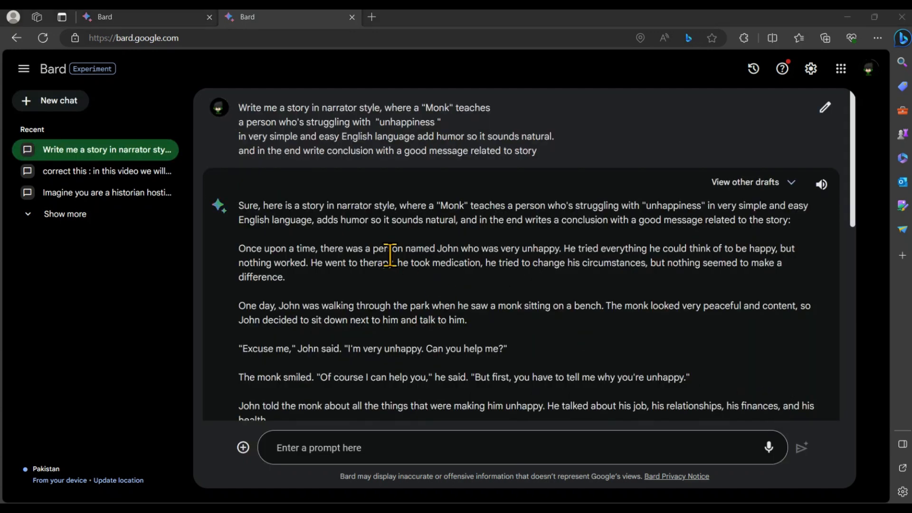
# Copy Bard's story from "Once upon a time" through "The choice is ours.", leaving out the introduction and closing remark
pyautogui.moveTo(239, 247); pyautogui.dragTo(536, 307)
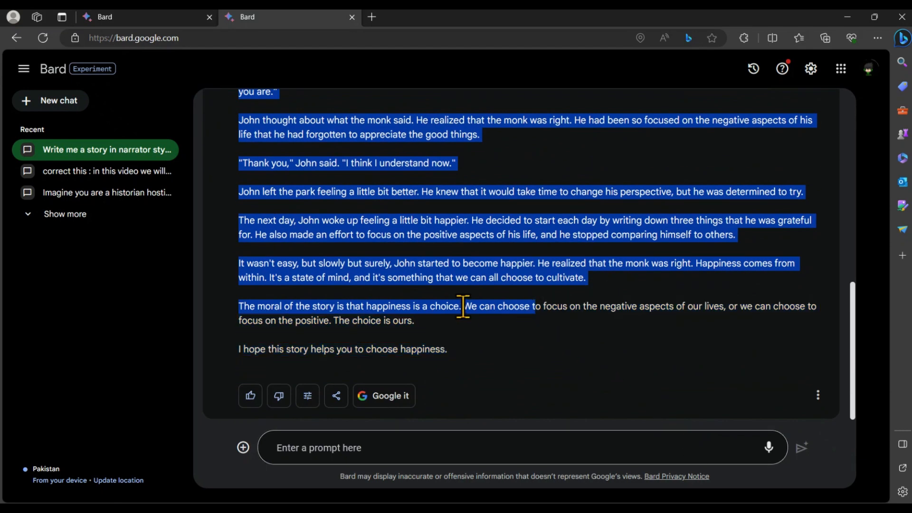
pyautogui.click(360, 308)
pyautogui.moveTo(366, 307); pyautogui.dragTo(442, 327)
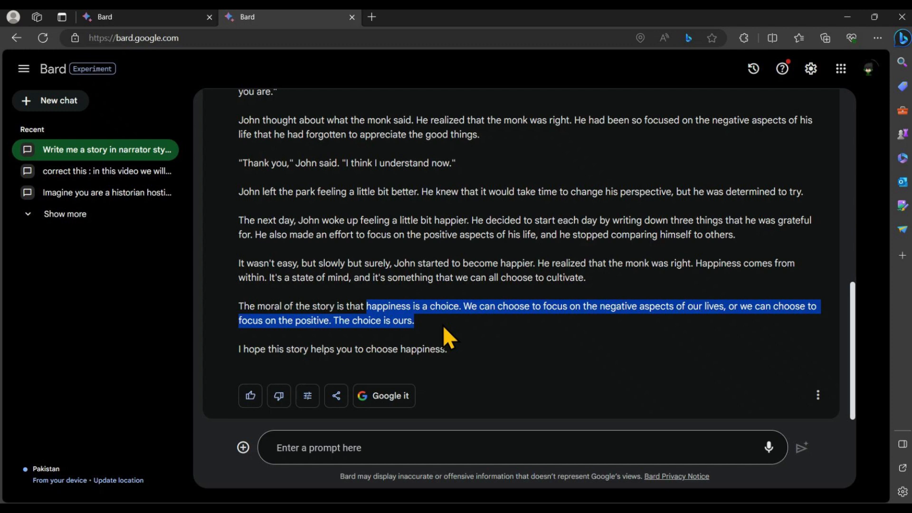
pyautogui.moveTo(417, 324); pyautogui.dragTo(221, 179)
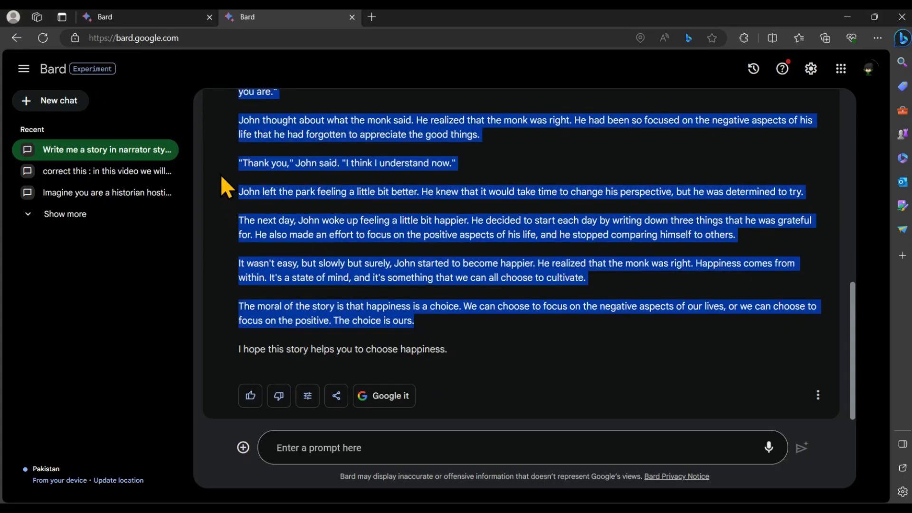
pyautogui.moveTo(230, 133); pyautogui.dragTo(245, 186)
pyautogui.rightClick(245, 187)
pyautogui.click(286, 198)
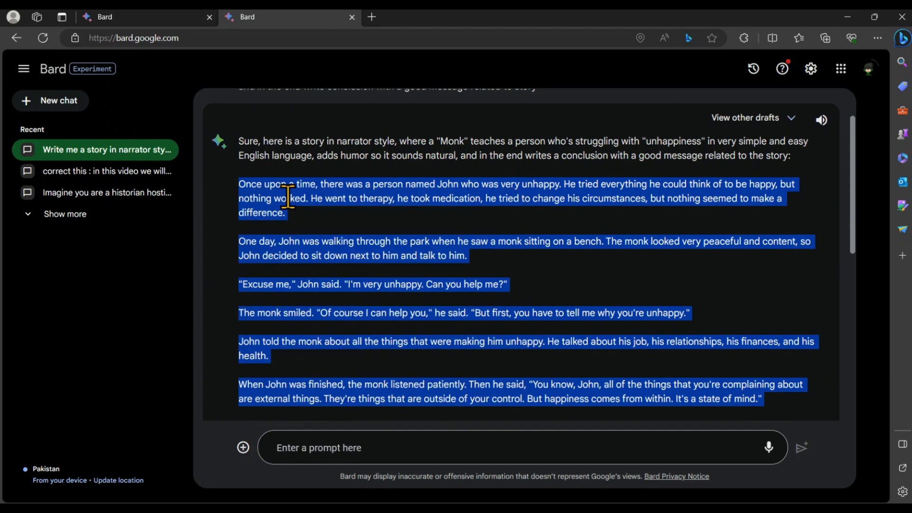
# Open elevenlabs.io in a new browser tab and sign up for an account
pyautogui.click(372, 16)
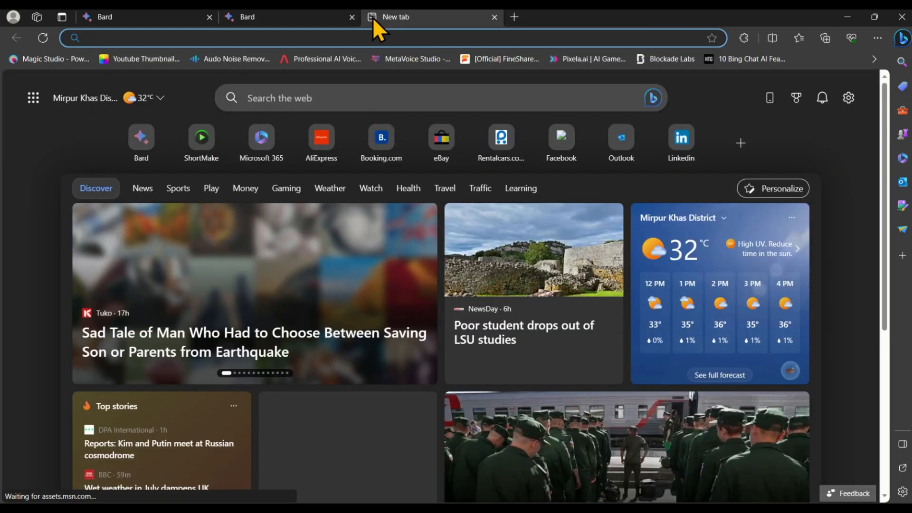
pyautogui.write('e')
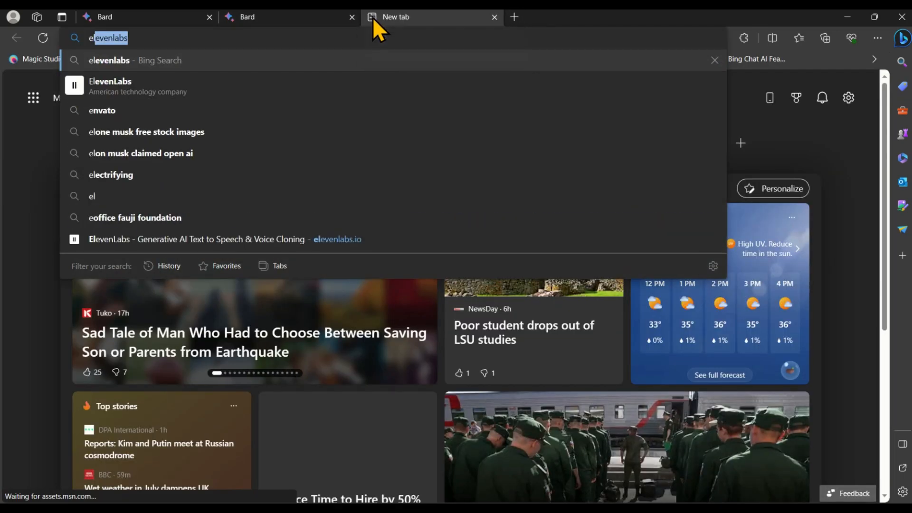
pyautogui.write('l')
pyautogui.press('Right')
pyautogui.write('.io')
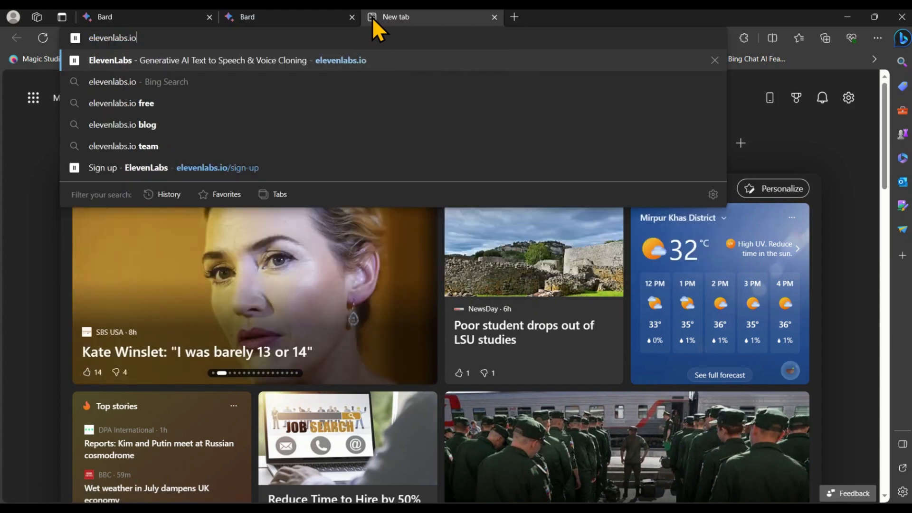
pyautogui.press('Return')
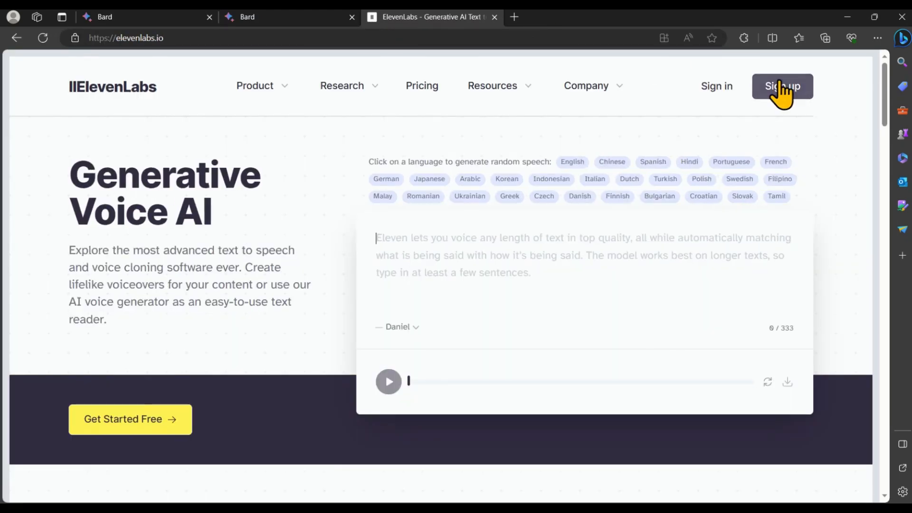
pyautogui.click(782, 91)
pyautogui.click(767, 147)
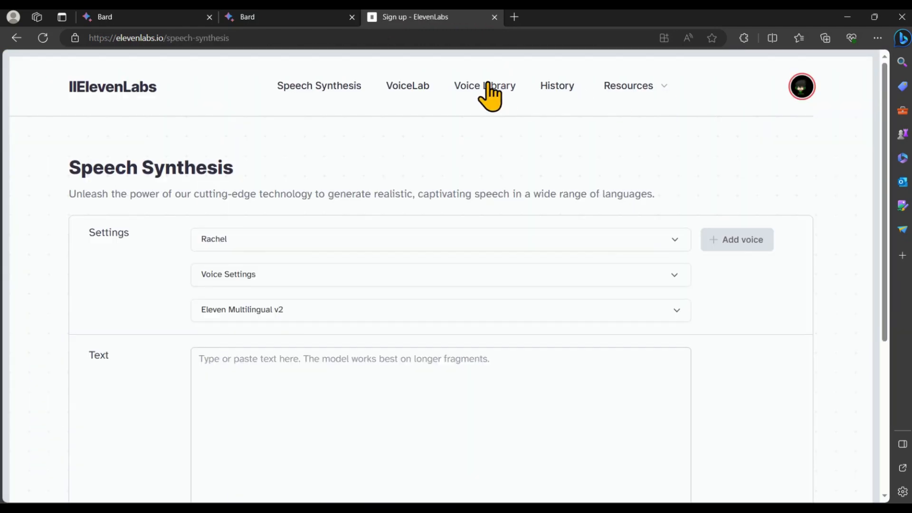
# Open the Voice Library and preview the samples of the Alex - expressive narrator and Edwin voices
pyautogui.click(491, 90)
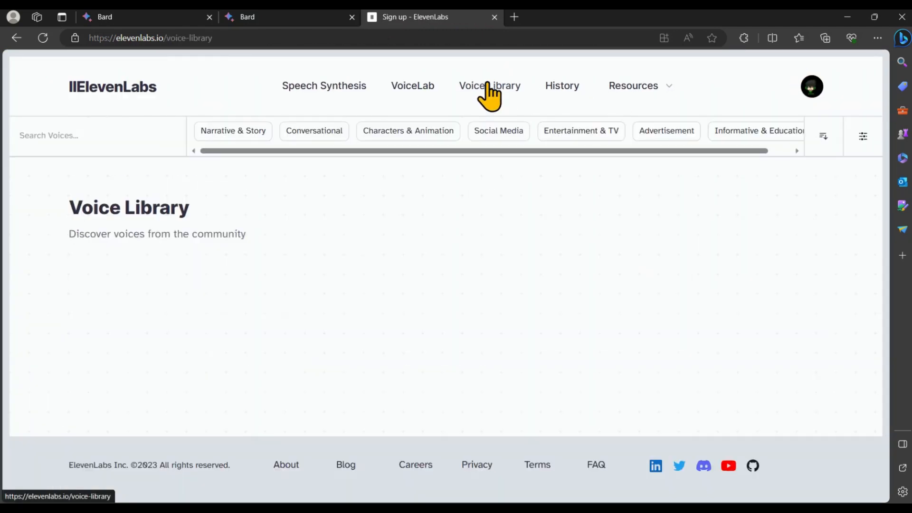
pyautogui.click(372, 357)
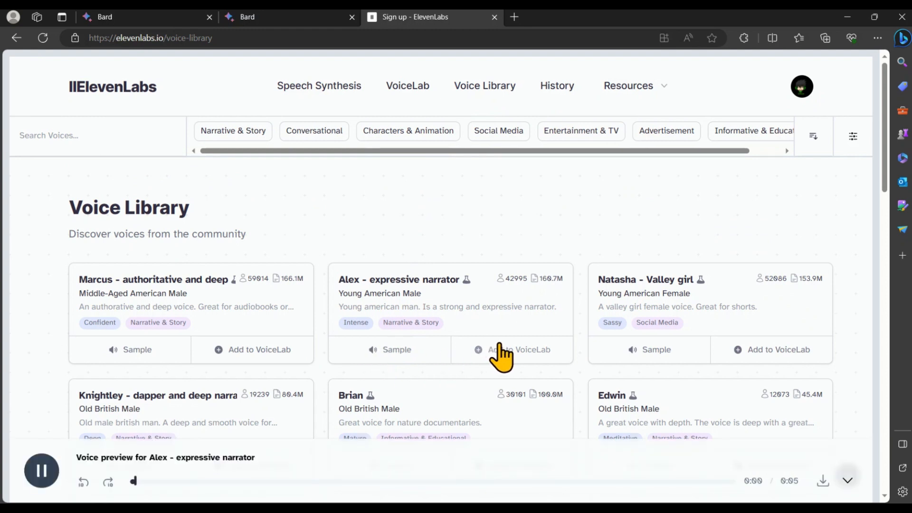
pyautogui.click(41, 470)
pyautogui.scroll(-3, 641, 328)
pyautogui.click(642, 330)
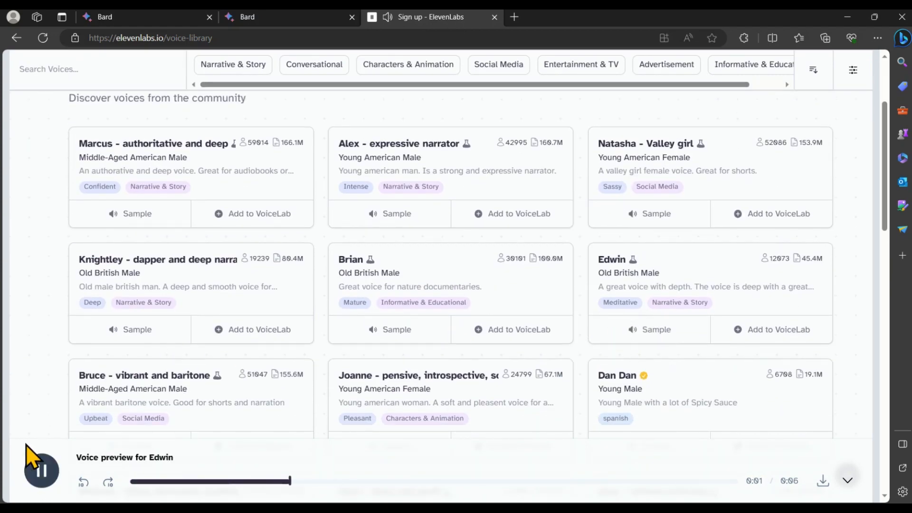
pyautogui.click(42, 471)
# Preview the Paola - young girl voice and the pleasant middle-aged American male voice in the same row
pyautogui.scroll(-10, 295, 321)
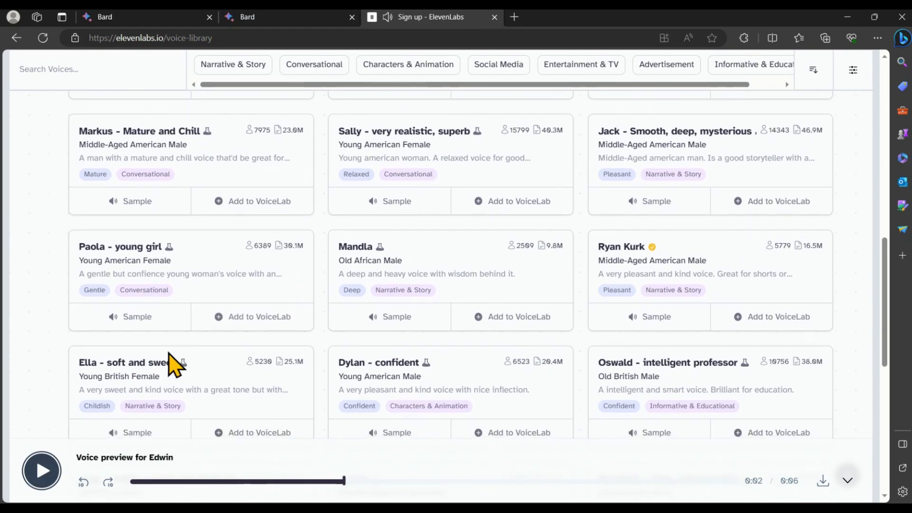
pyautogui.click(136, 316)
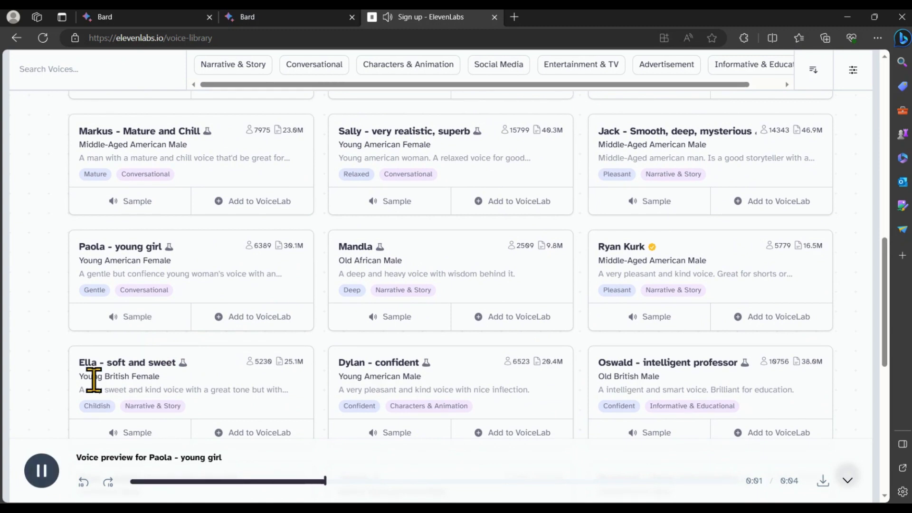
pyautogui.click(38, 471)
pyautogui.click(673, 328)
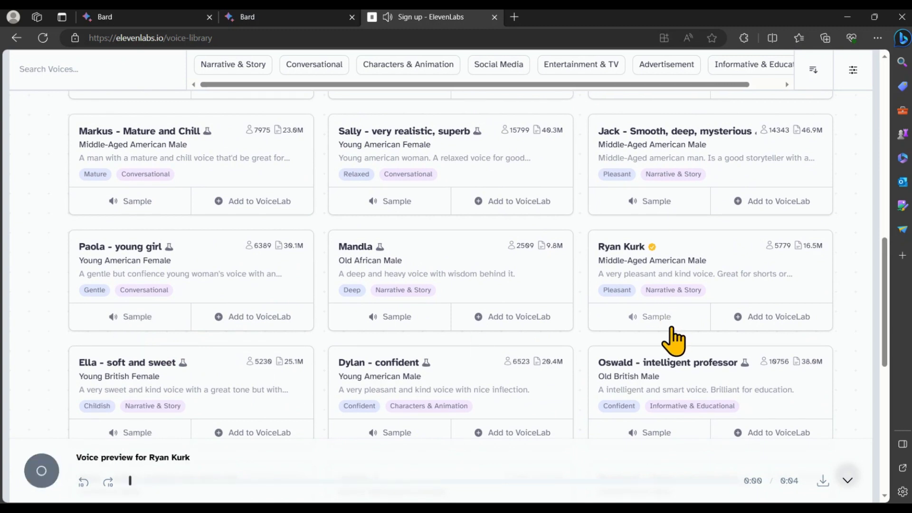
pyautogui.click(41, 471)
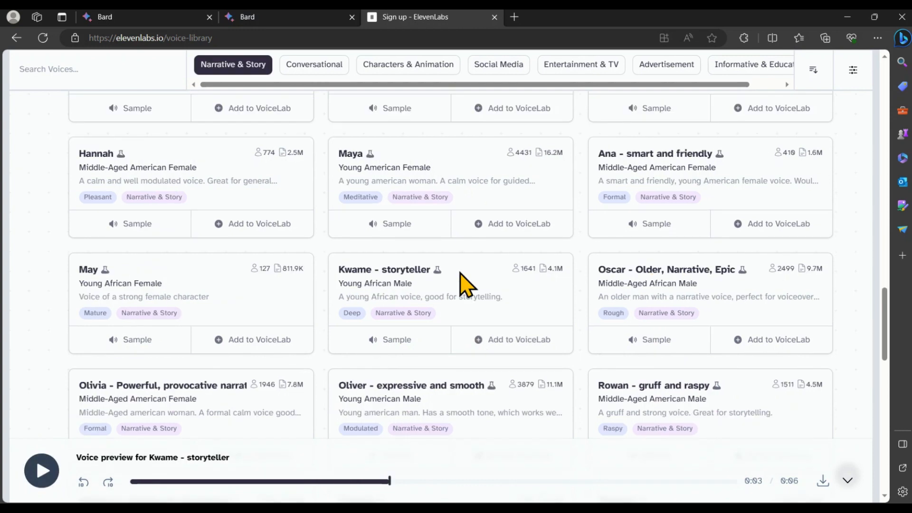
# Preview the Kwame - storyteller voice among the Narrative & Story voices and add it to VoiceLab
pyautogui.moveTo(340, 270); pyautogui.dragTo(438, 280)
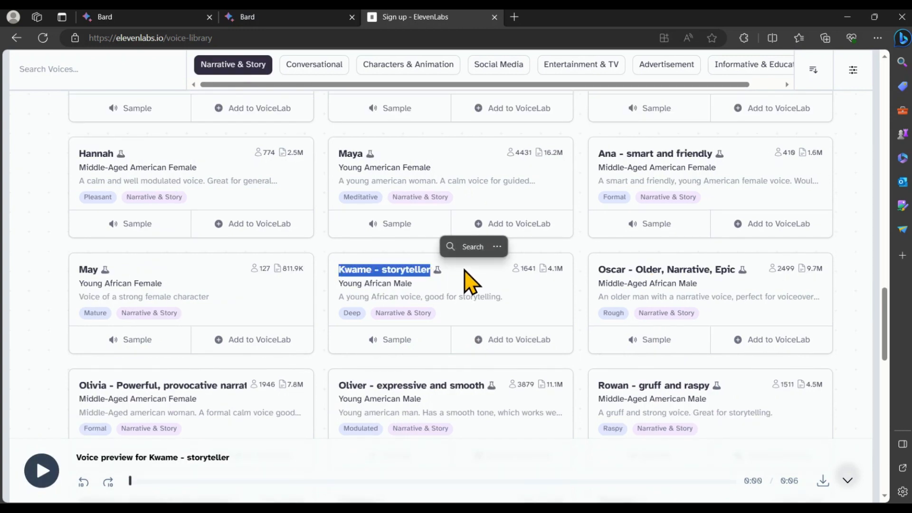
pyautogui.click(374, 340)
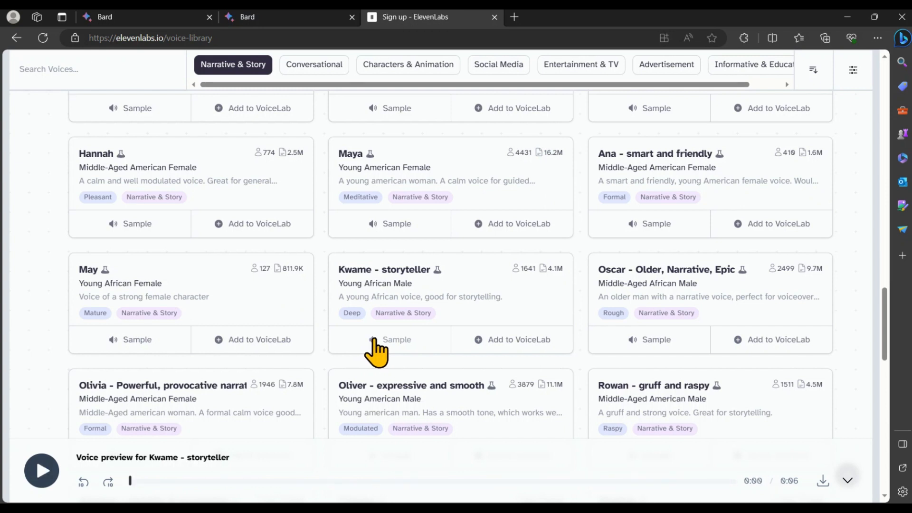
pyautogui.click(489, 334)
pyautogui.rightClick(489, 334)
pyautogui.click(486, 343)
pyautogui.click(486, 343)
pyautogui.click(542, 340)
pyautogui.click(550, 311)
pyautogui.click(574, 308)
# Go to Speech Synthesis and choose Kwame - storyteller as the voice
pyautogui.scroll(20, 475, 342)
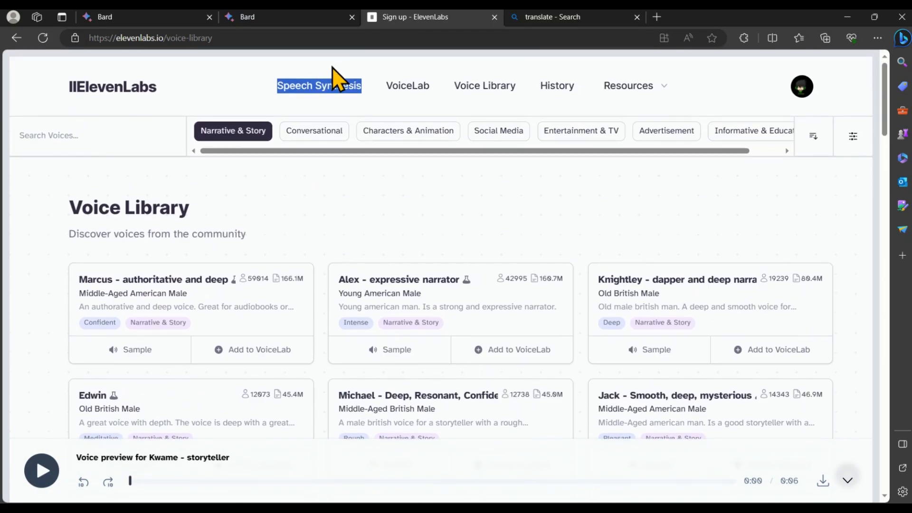
pyautogui.click(318, 86)
pyautogui.click(389, 250)
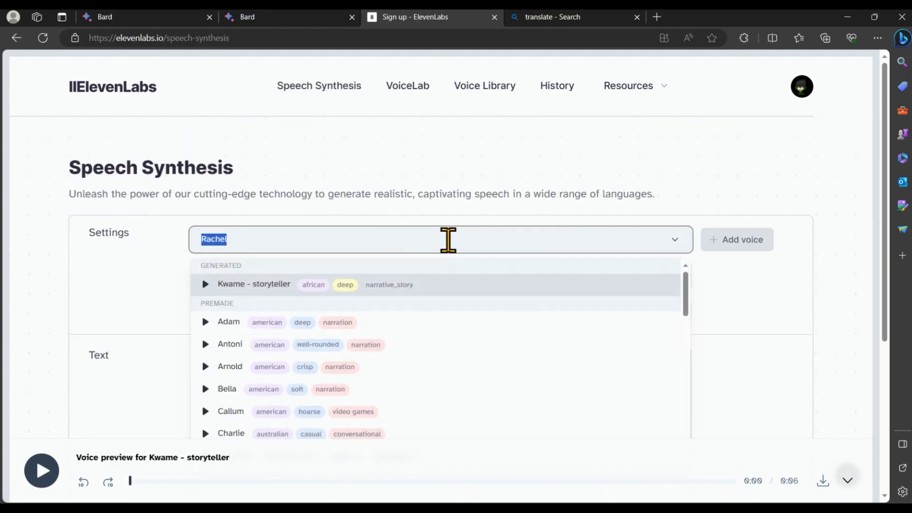
pyautogui.click(245, 286)
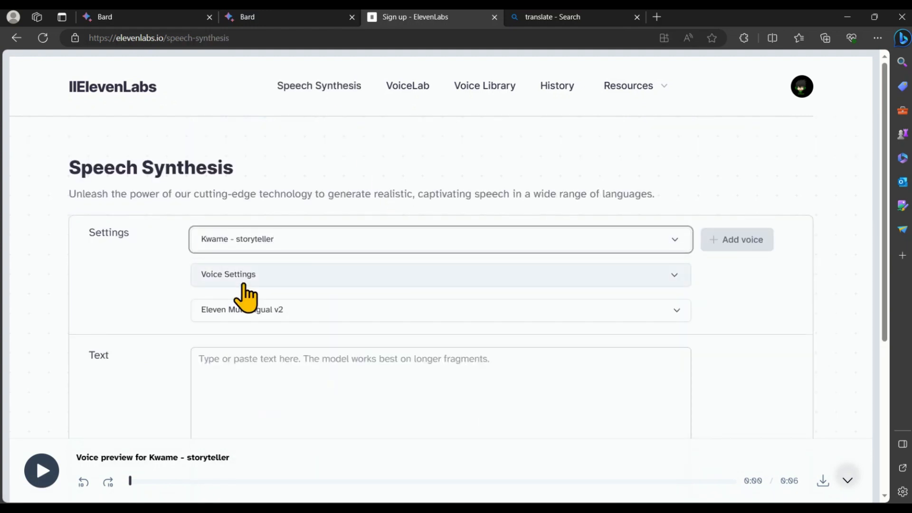
# Paste the copied story as the speech text and generate the narration
pyautogui.click(287, 360)
pyautogui.rightClick(287, 361)
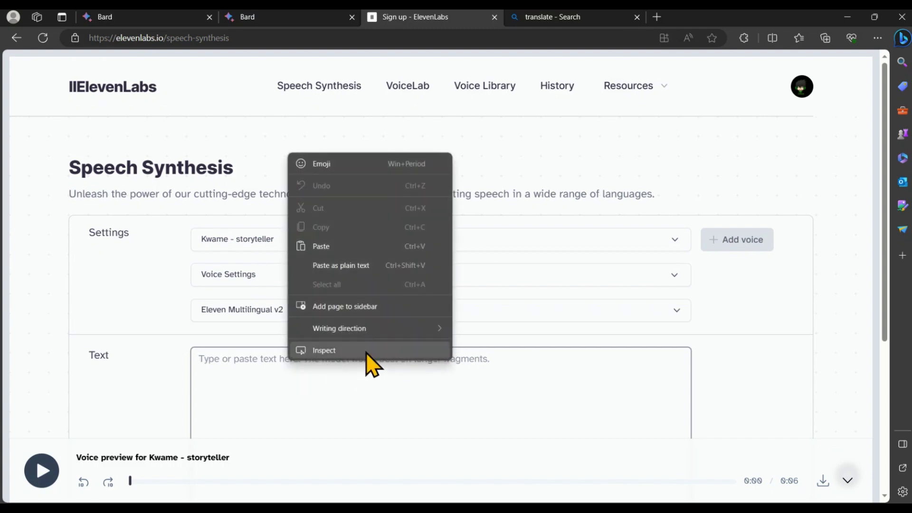
pyautogui.click(346, 243)
pyautogui.scroll(-3, 808, 349)
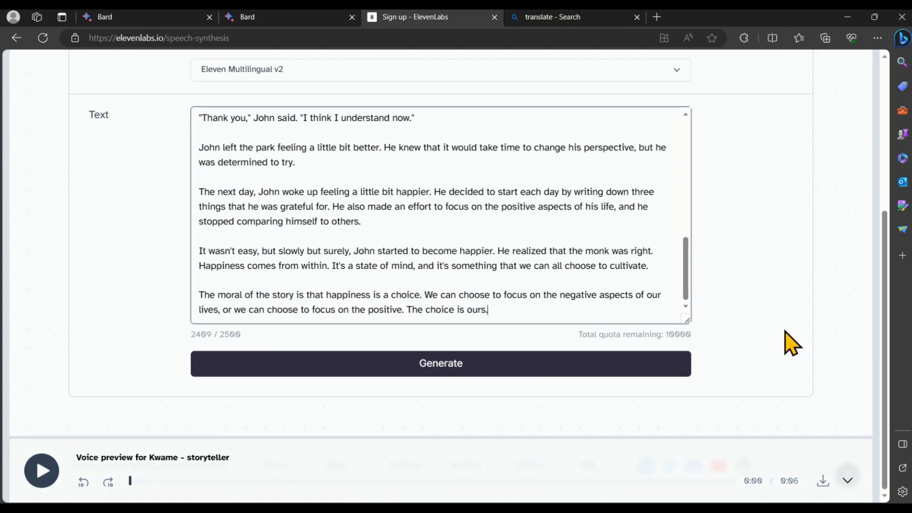
pyautogui.click(423, 373)
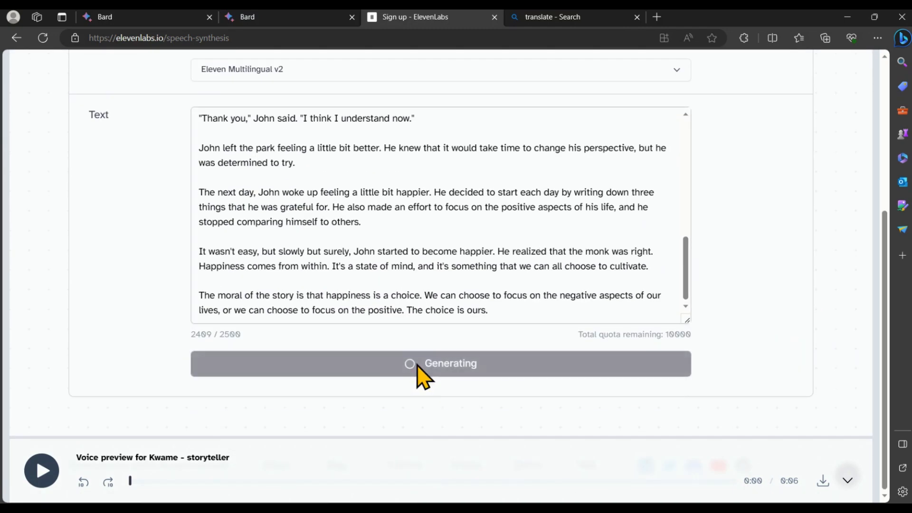
# Pause the generated Kwame - storyteller narration after listening briefly and download its audio file
pyautogui.click(48, 477)
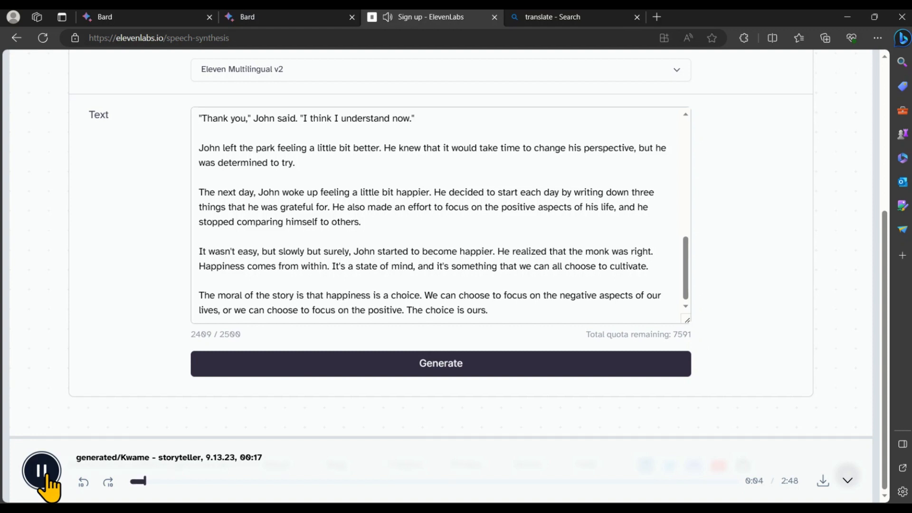
pyautogui.click(48, 476)
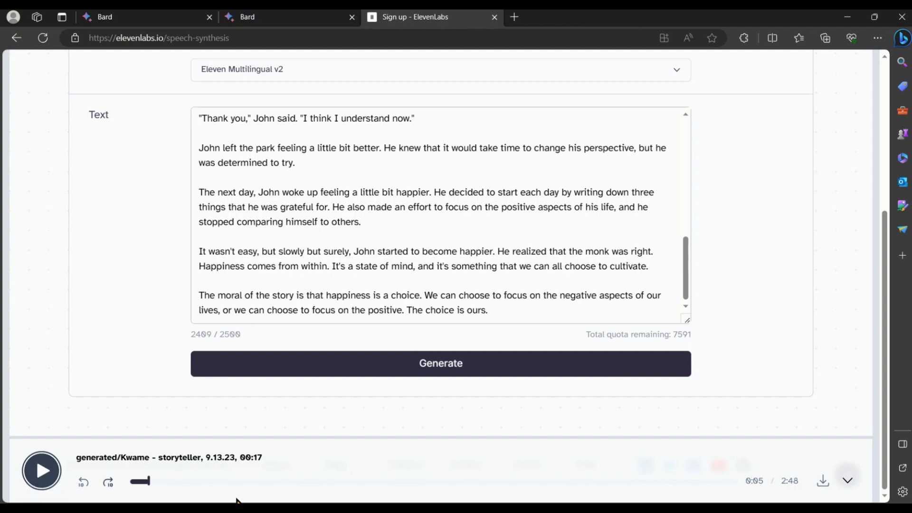
pyautogui.click(825, 480)
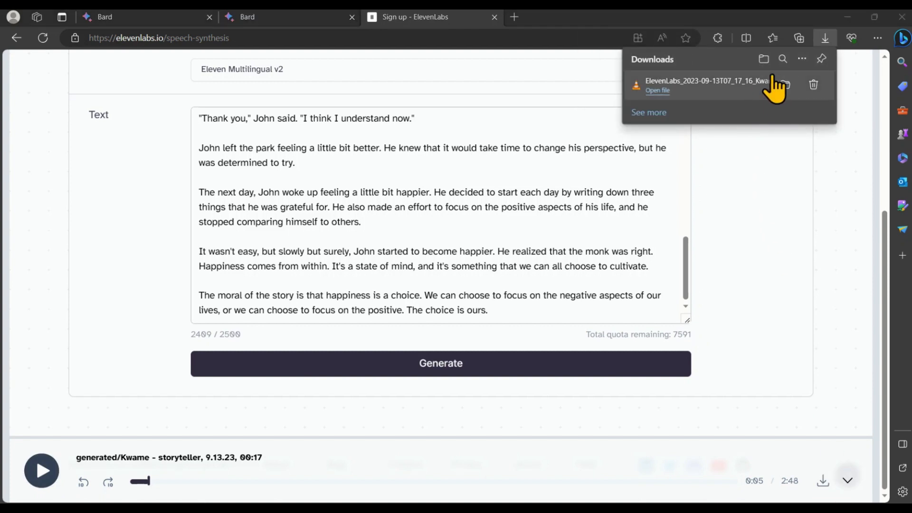
# Import the downloaded ElevenLabs narration into the CapCut project and place it at the start of the timeline
pyautogui.moveTo(725, 87); pyautogui.dragTo(209, 205)
pyautogui.moveTo(128, 157); pyautogui.dragTo(102, 407)
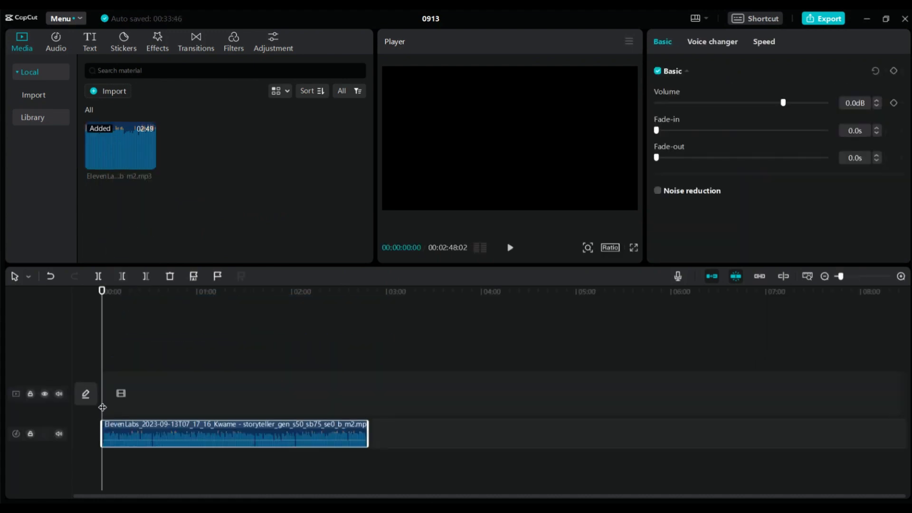
# Apply the Mic Hog voice filter to the narration with room size 61 and strength 21, and play it from the start
pyautogui.click(717, 43)
pyautogui.click(776, 71)
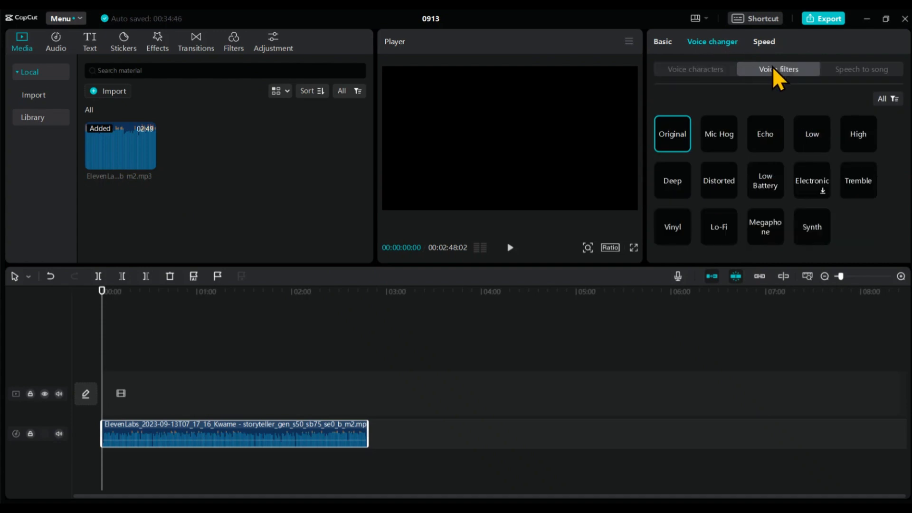
pyautogui.click(716, 146)
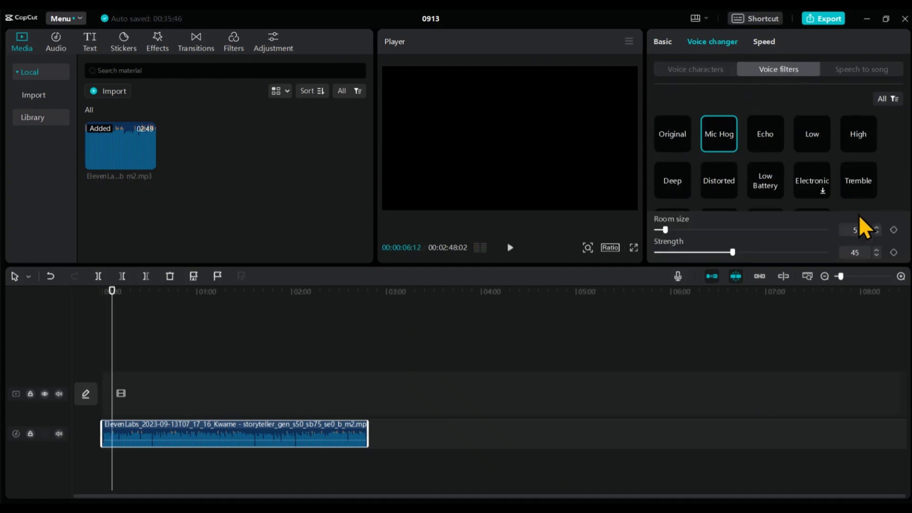
pyautogui.click(859, 229)
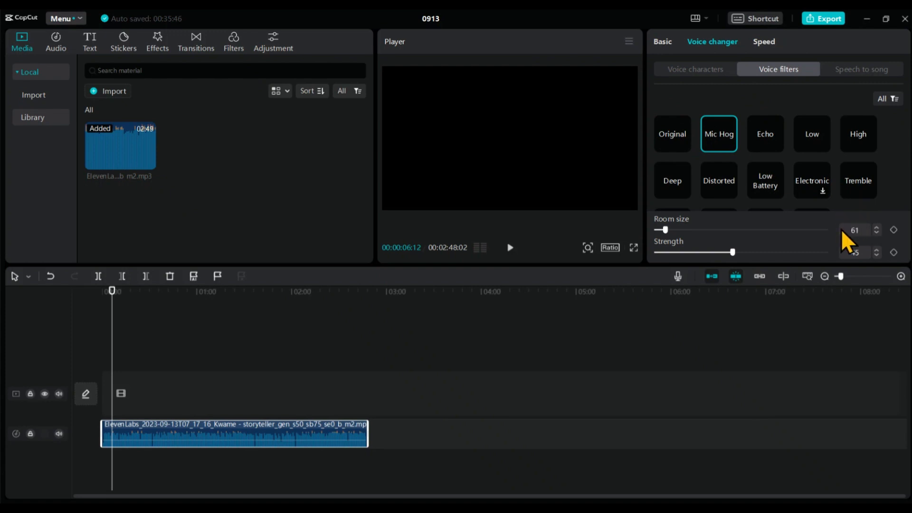
pyautogui.click(858, 253)
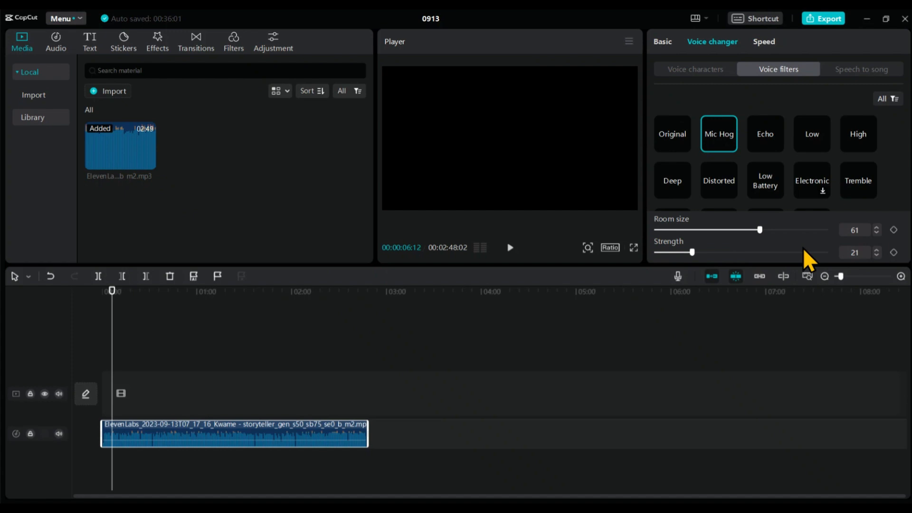
pyautogui.moveTo(225, 290); pyautogui.dragTo(53, 307)
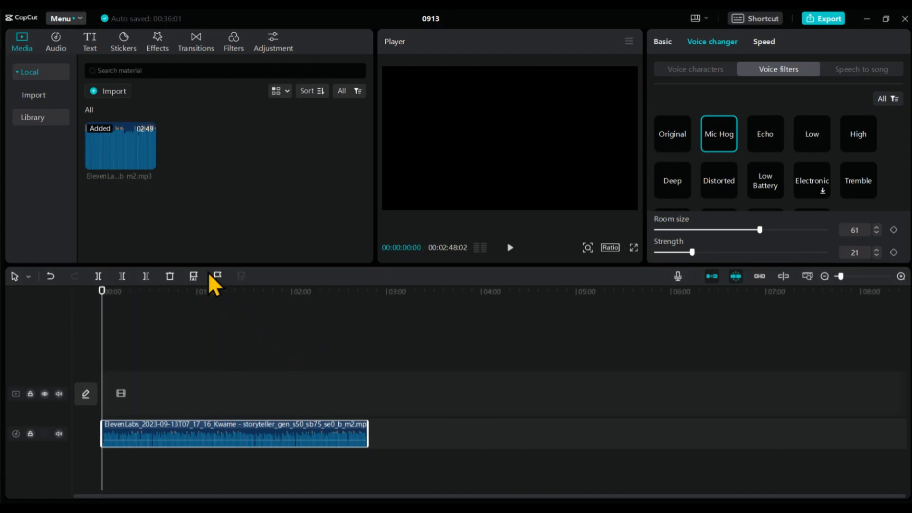
pyautogui.click(510, 247)
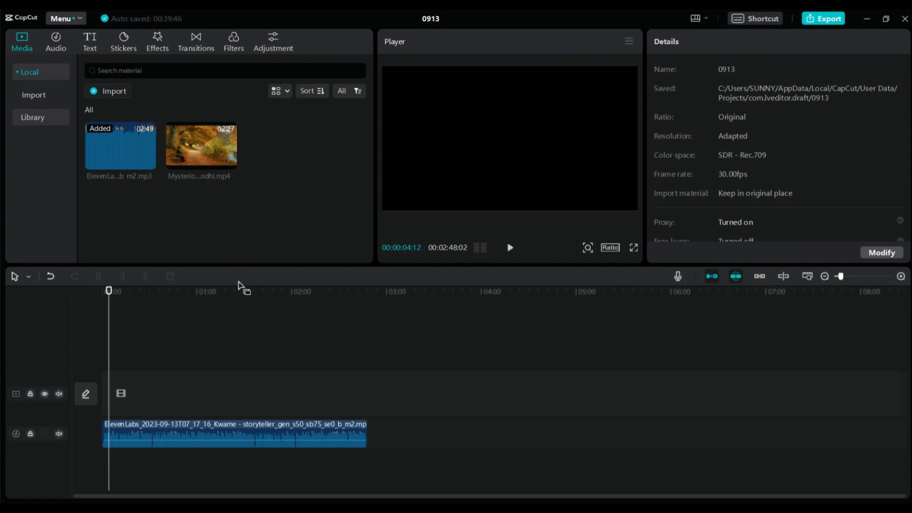
# Switch to the Mysterious Sorrows video on YouTube, expand its description and highlight the music credit
pyautogui.click(304, 509)
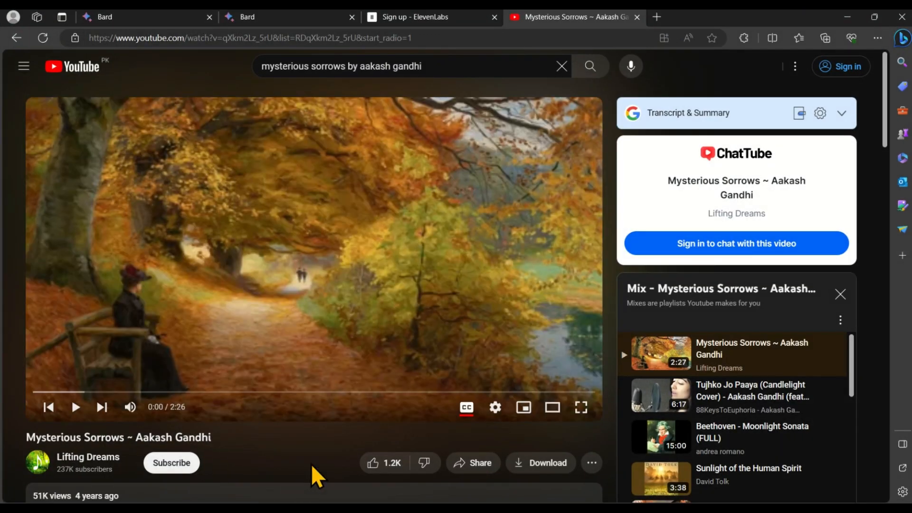
pyautogui.scroll(-4, 375, 352)
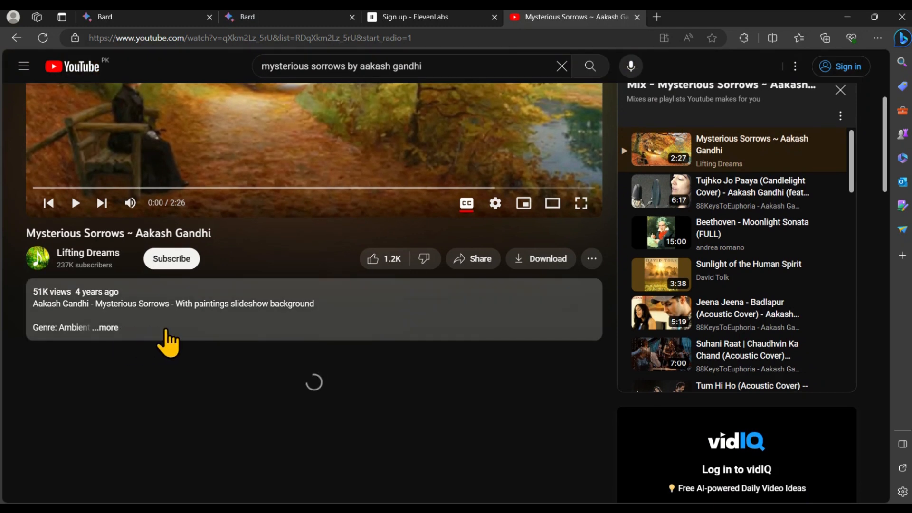
pyautogui.click(142, 332)
pyautogui.moveTo(35, 304); pyautogui.dragTo(154, 304)
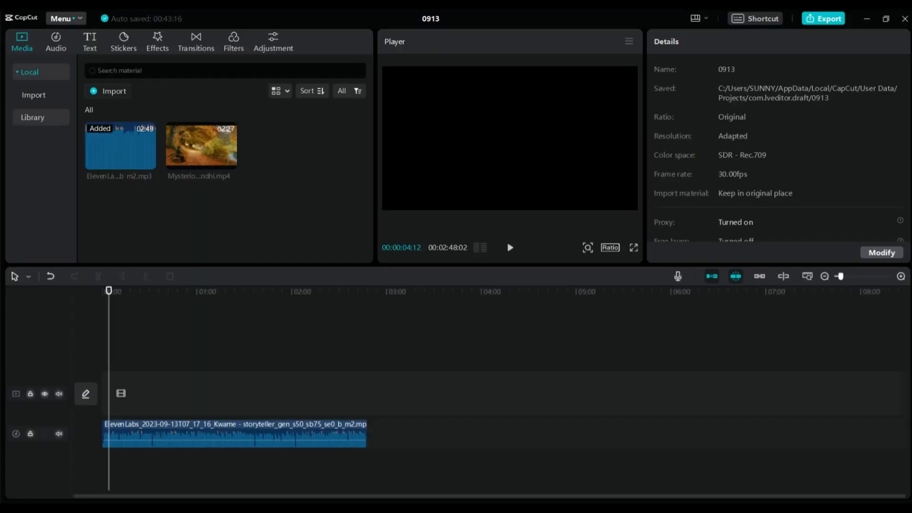
# In CapCut, place the Mysterious Sorrows video at the start of the timeline and extract its audio
pyautogui.moveTo(191, 140); pyautogui.dragTo(152, 381)
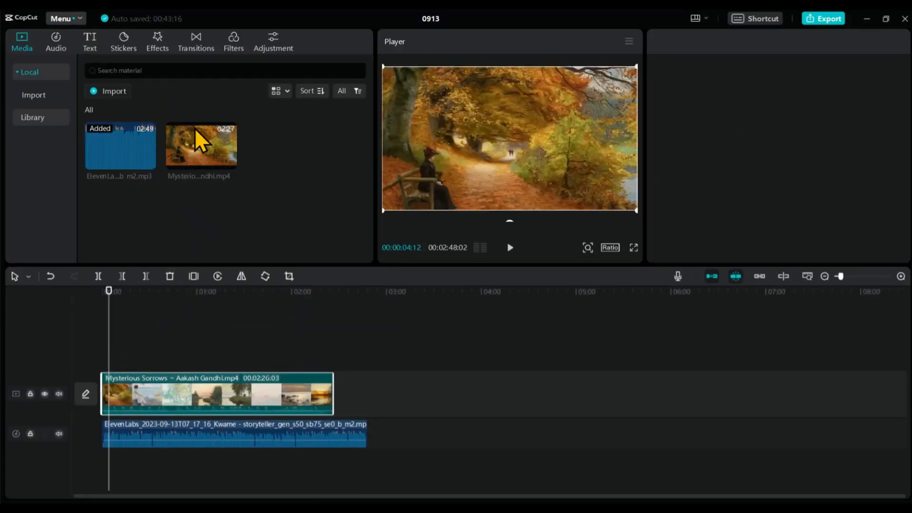
pyautogui.rightClick(136, 390)
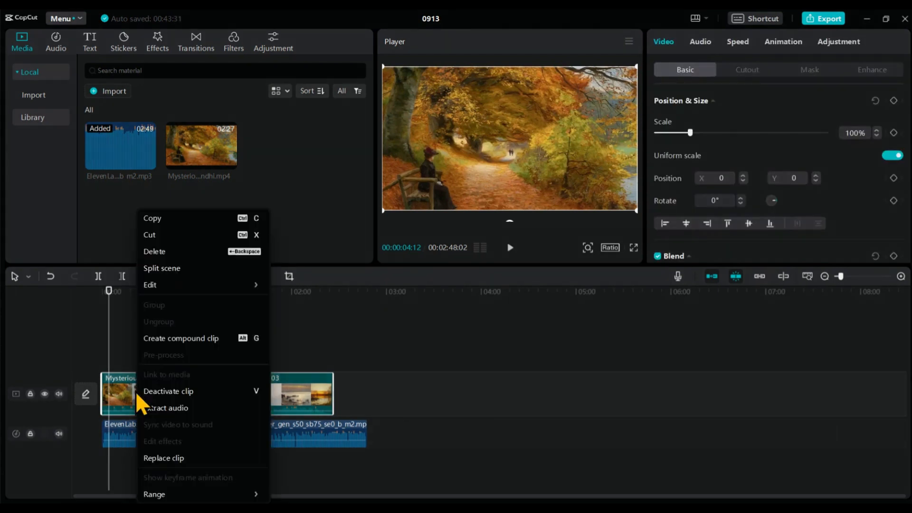
pyautogui.click(184, 408)
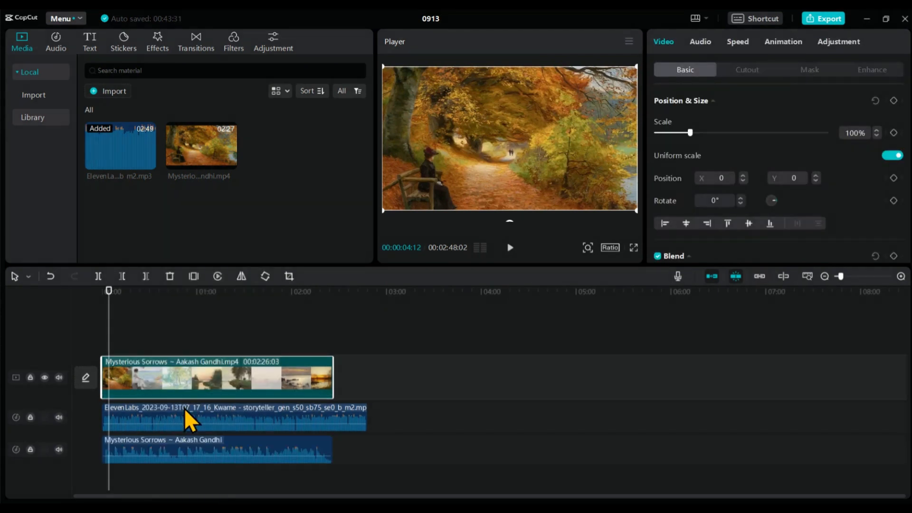
# Delete the Mysterious Sorrows video clip from the timeline, keeping its extracted audio
pyautogui.click(178, 450)
pyautogui.click(193, 372)
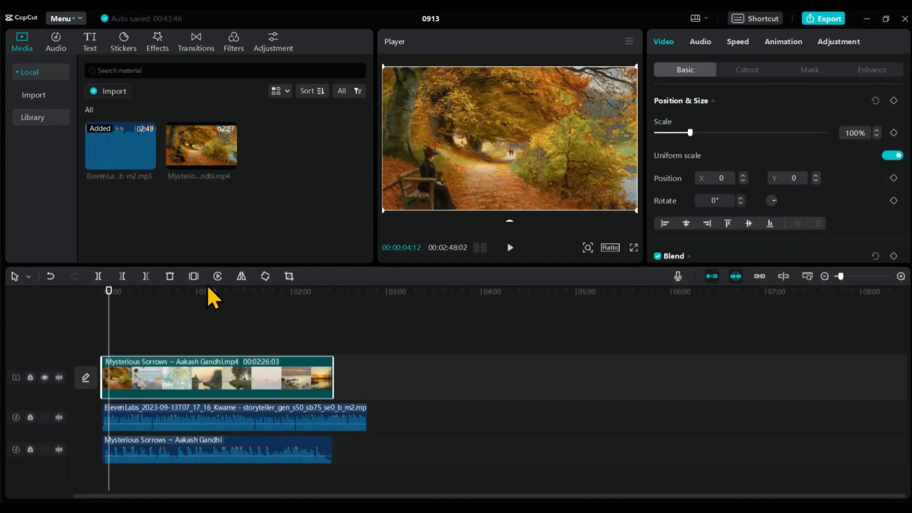
pyautogui.click(169, 277)
# Lower the Mysterious Sorrows music volume to -11.6 dB and preview it with the narration from the start
pyautogui.click(103, 291)
pyautogui.click(181, 449)
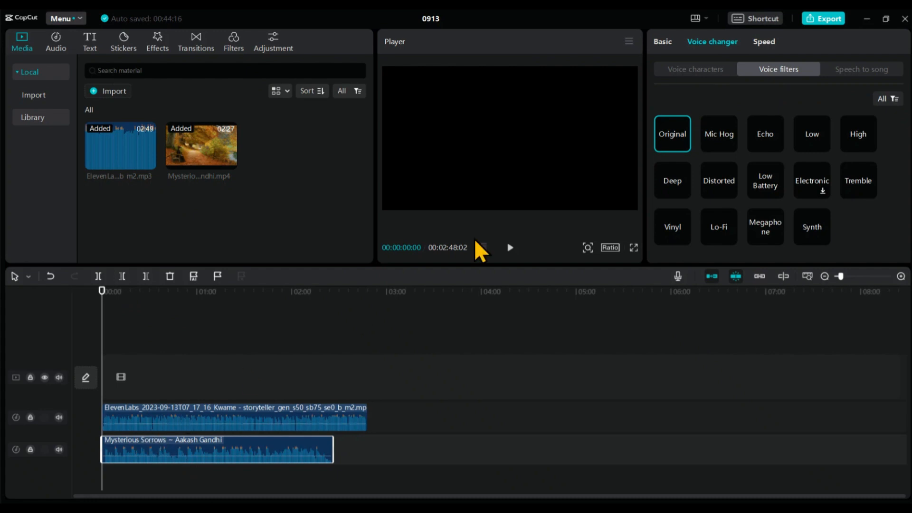
pyautogui.click(662, 42)
pyautogui.moveTo(779, 107); pyautogui.dragTo(758, 106)
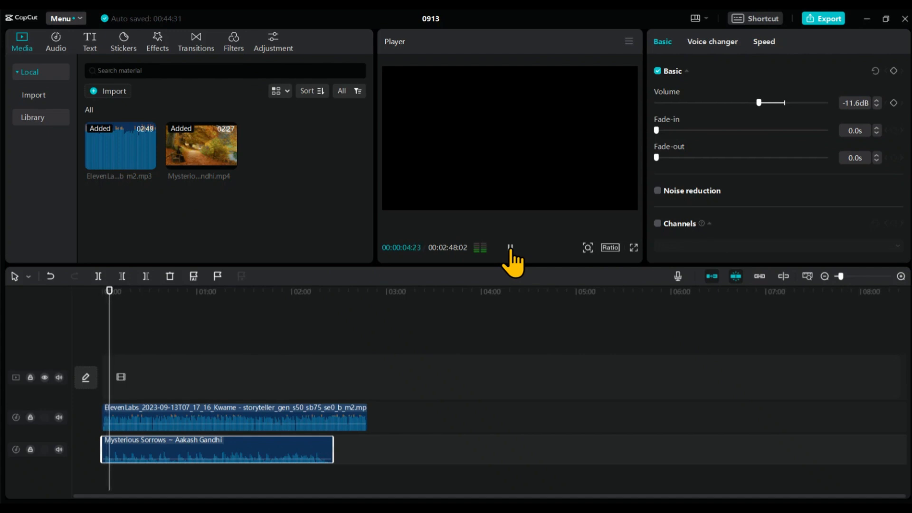
pyautogui.click(511, 248)
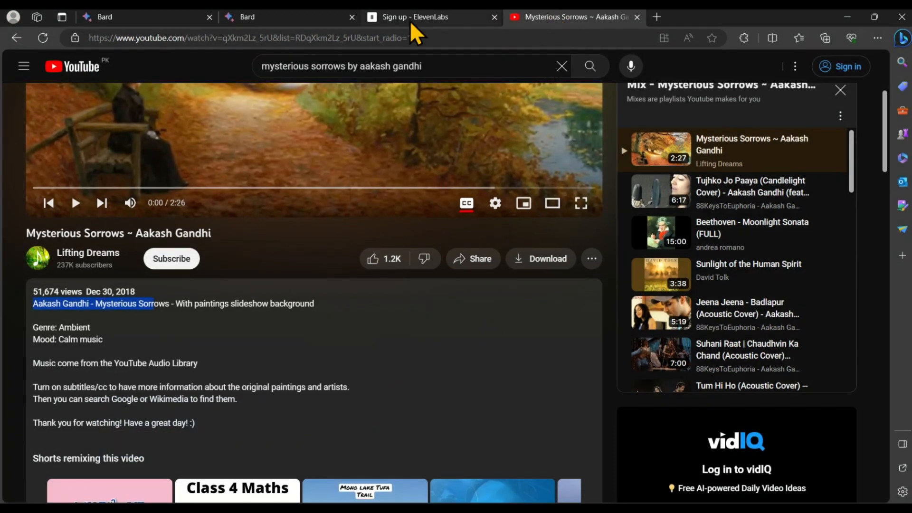
# In the Bard story chat in the browser, submit the prompt "write me images visual prompts for the above story"
pyautogui.click(288, 13)
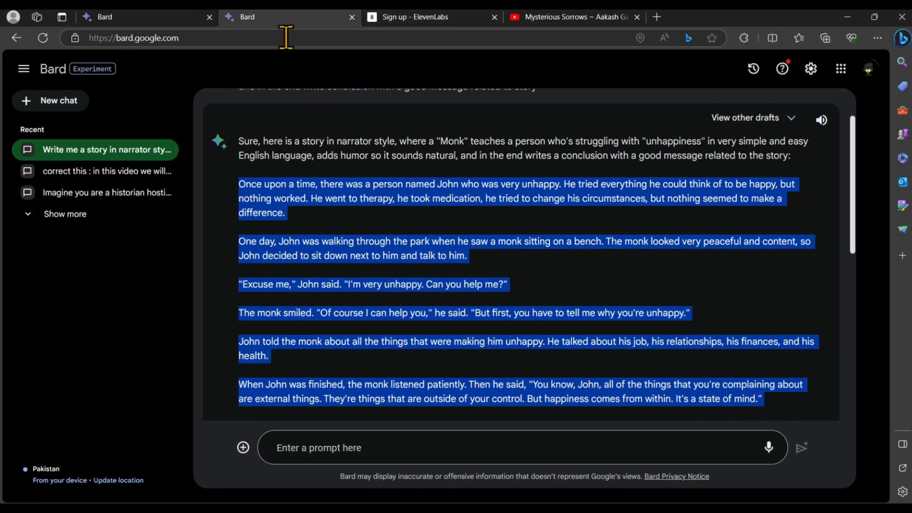
pyautogui.scroll(-8, 401, 288)
pyautogui.click(369, 459)
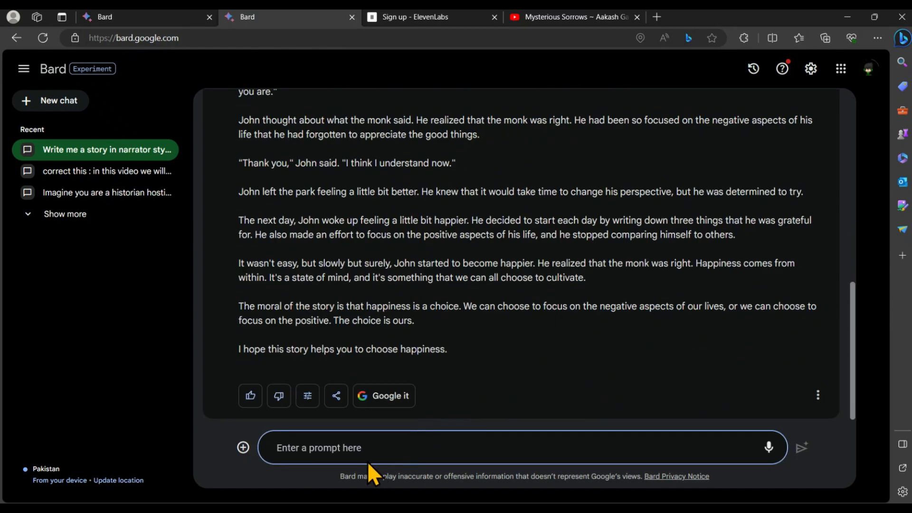
pyautogui.write('write me images visual prompts for the above story')
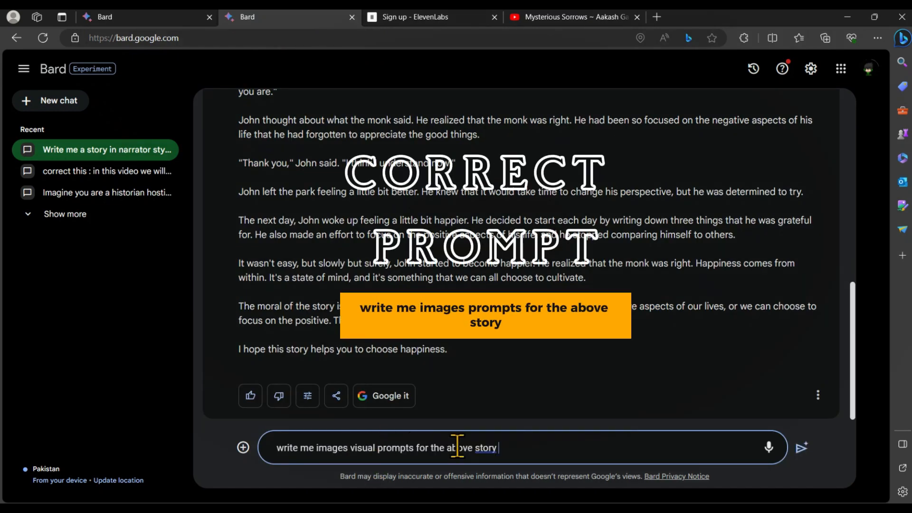
pyautogui.moveTo(523, 450); pyautogui.dragTo(267, 450)
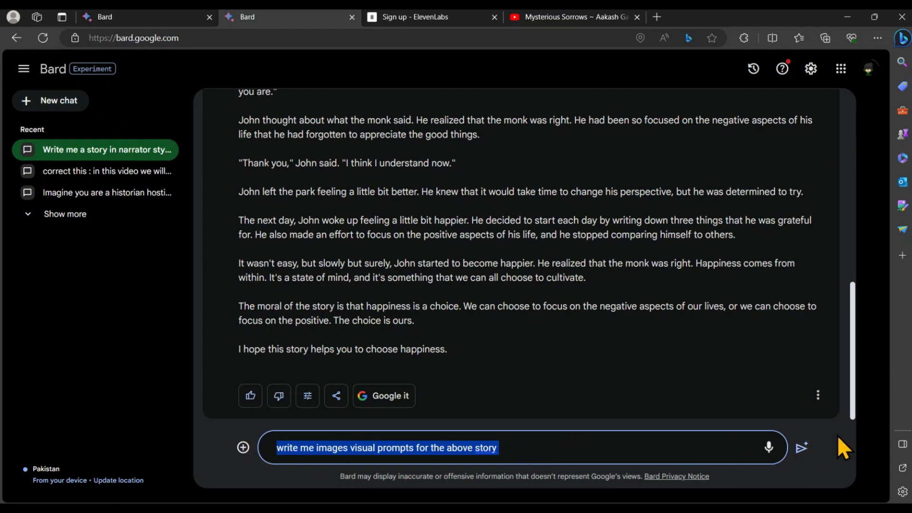
pyautogui.press('Return')
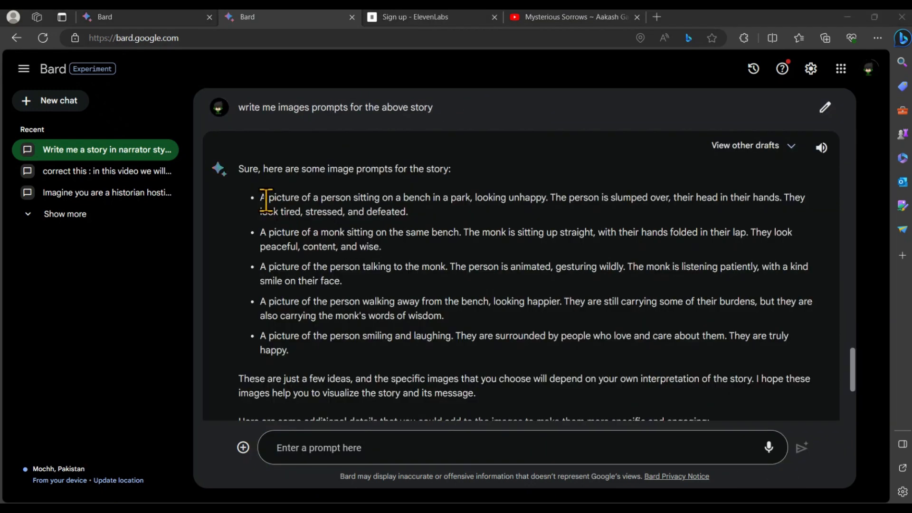
# Copy only the first image prompt, describing the unhappy person slumped over on a park bench
pyautogui.moveTo(261, 195); pyautogui.dragTo(556, 353)
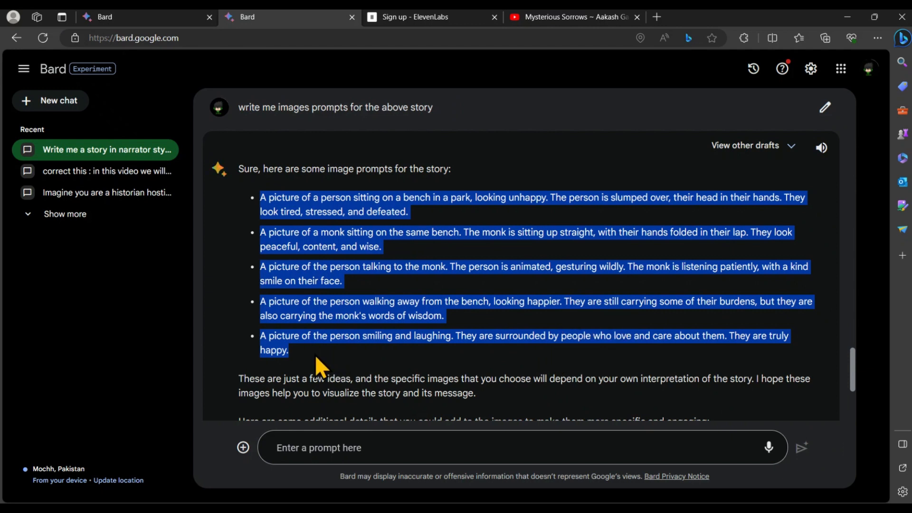
pyautogui.click(331, 366)
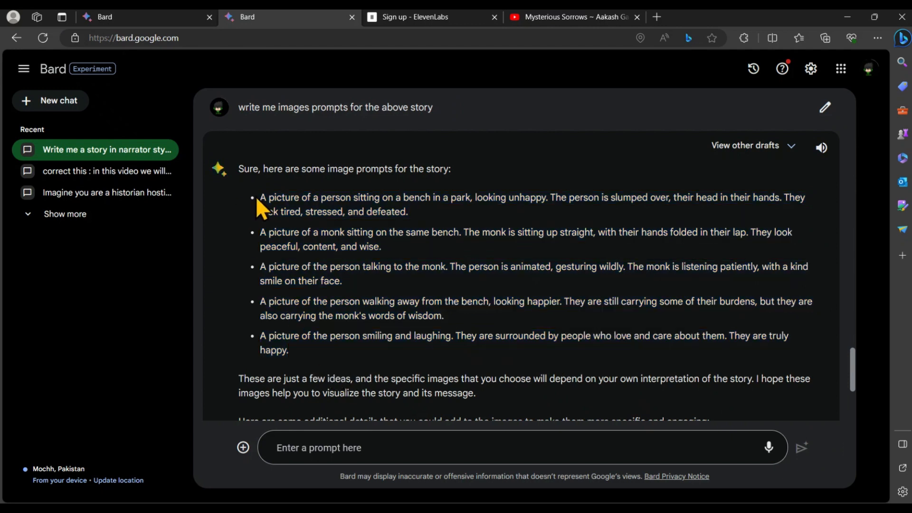
pyautogui.moveTo(259, 197); pyautogui.dragTo(412, 219)
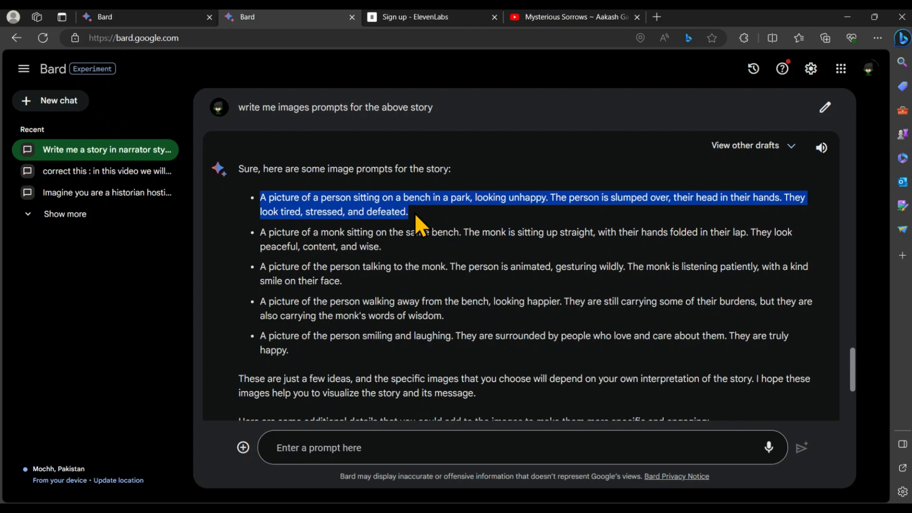
pyautogui.rightClick(310, 197)
pyautogui.click(358, 209)
# Open clipdrop.co in a new browser tab and go to its Stable Diffusion XL tool
pyautogui.click(656, 16)
pyautogui.write('clipdrop.co')
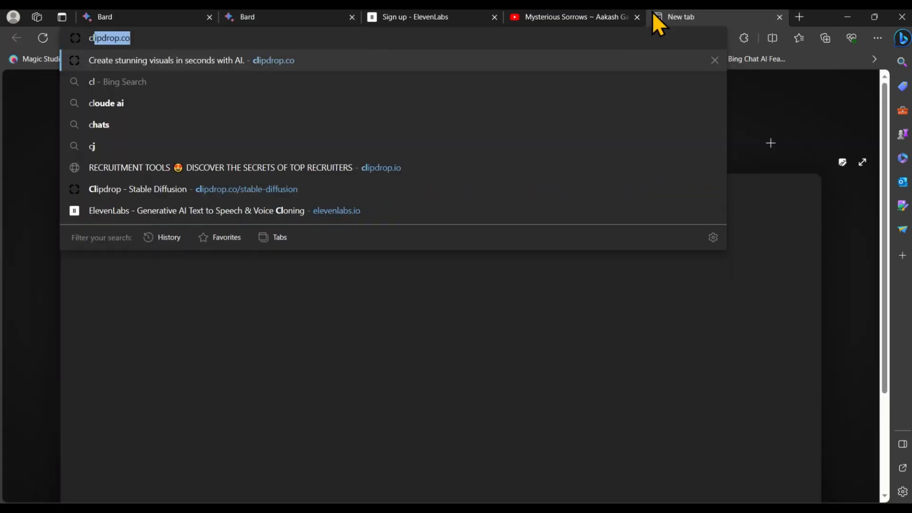
pyautogui.press('Return')
pyautogui.scroll(-15, 401, 169)
pyautogui.scroll(4, 300, 224)
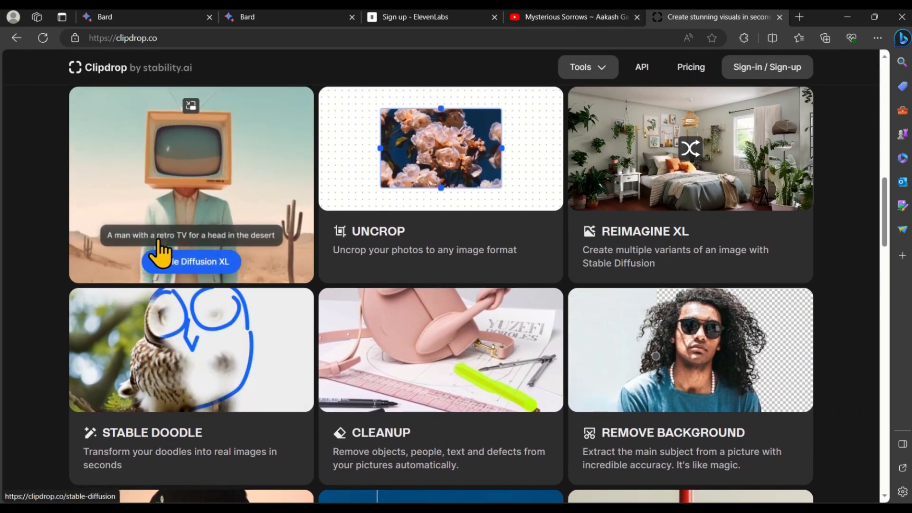
pyautogui.click(183, 264)
# Paste the copied bench prompt as the image prompt and choose the Cinematic style
pyautogui.rightClick(285, 412)
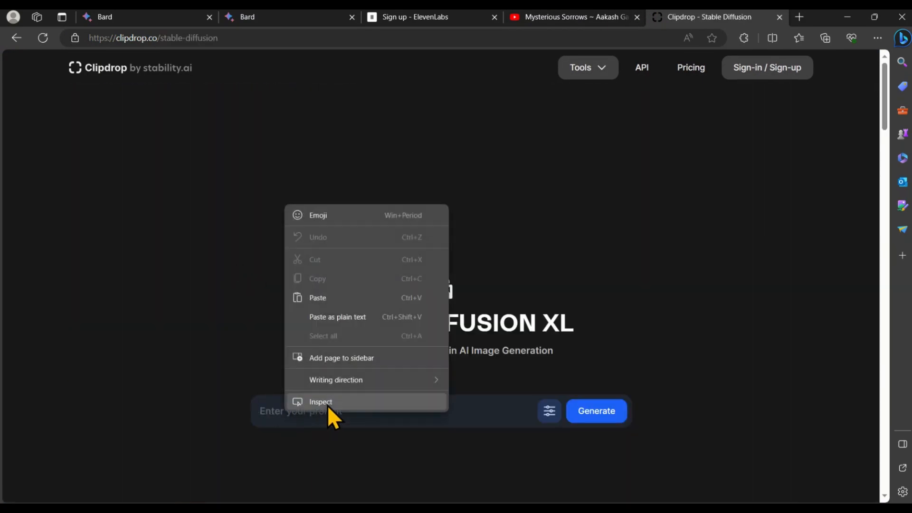
pyautogui.click(361, 299)
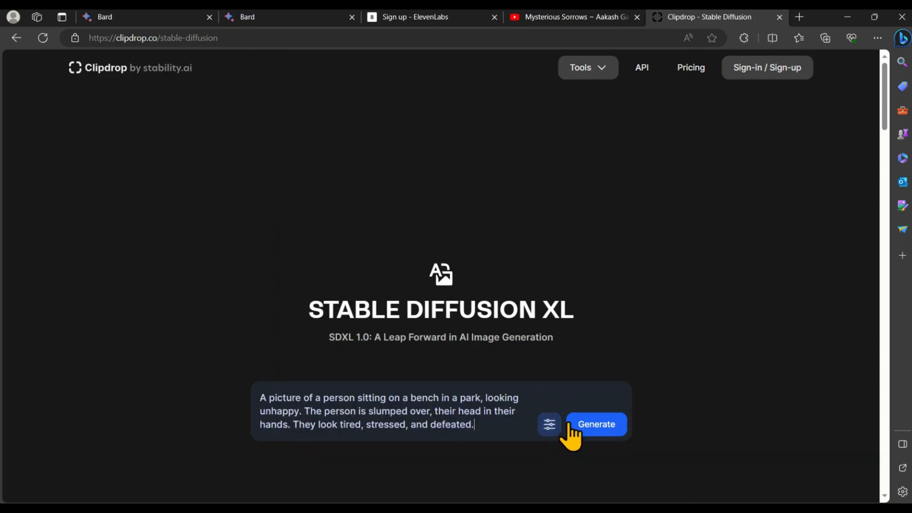
pyautogui.click(550, 439)
pyautogui.scroll(-3, 503, 397)
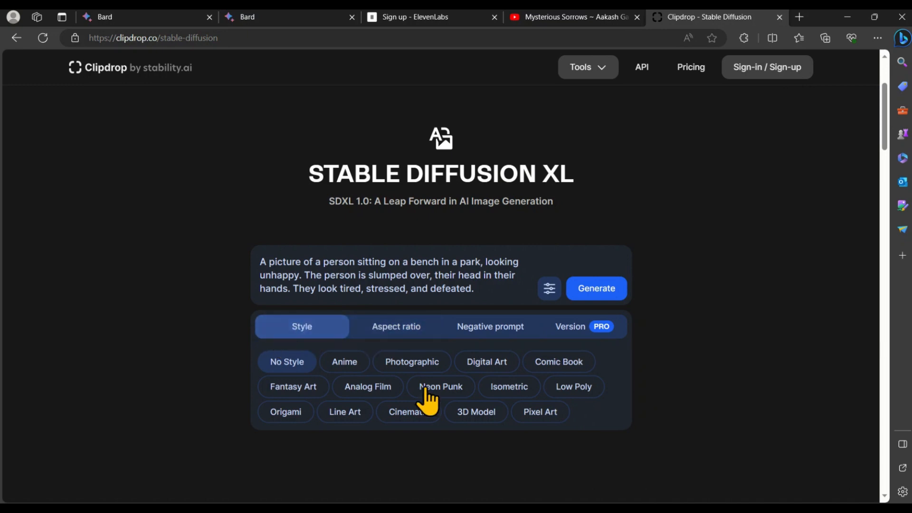
pyautogui.click(411, 418)
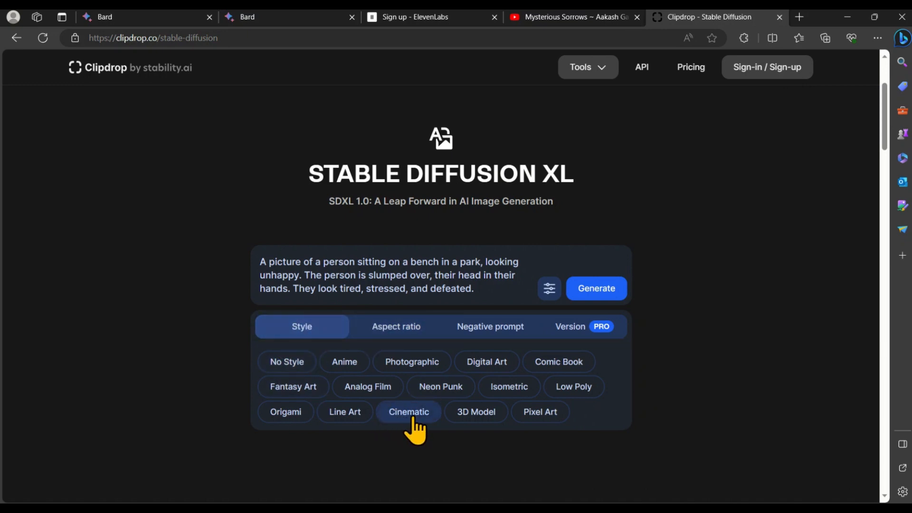
# Set the aspect ratio to Widescreen (16:9), leave the negative prompt empty and generate the images
pyautogui.click(407, 328)
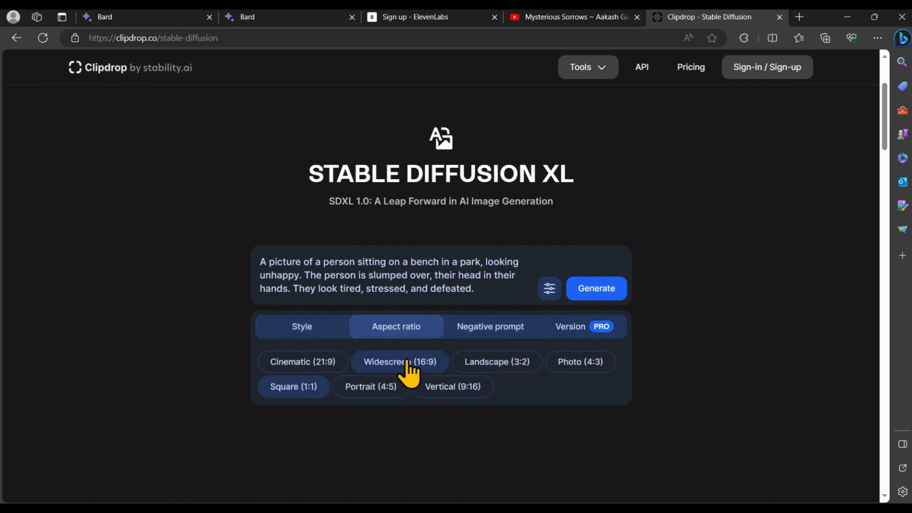
pyautogui.click(496, 330)
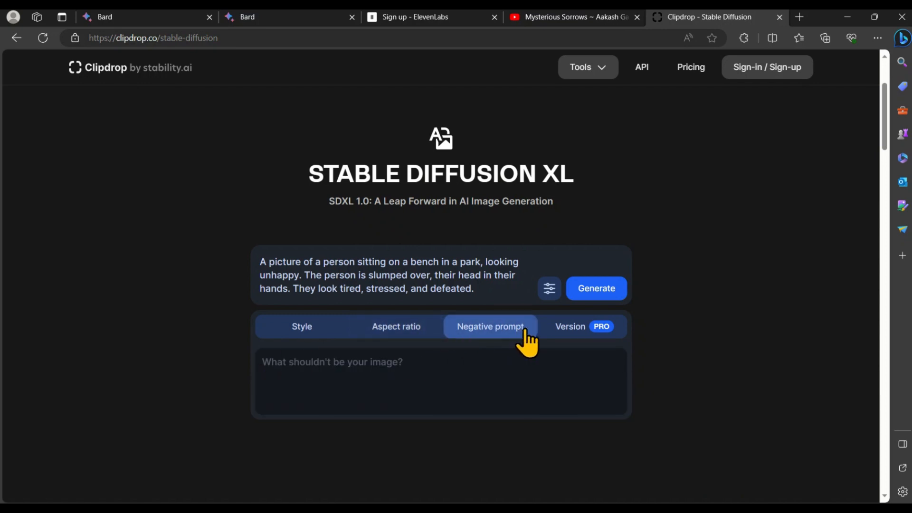
pyautogui.click(589, 285)
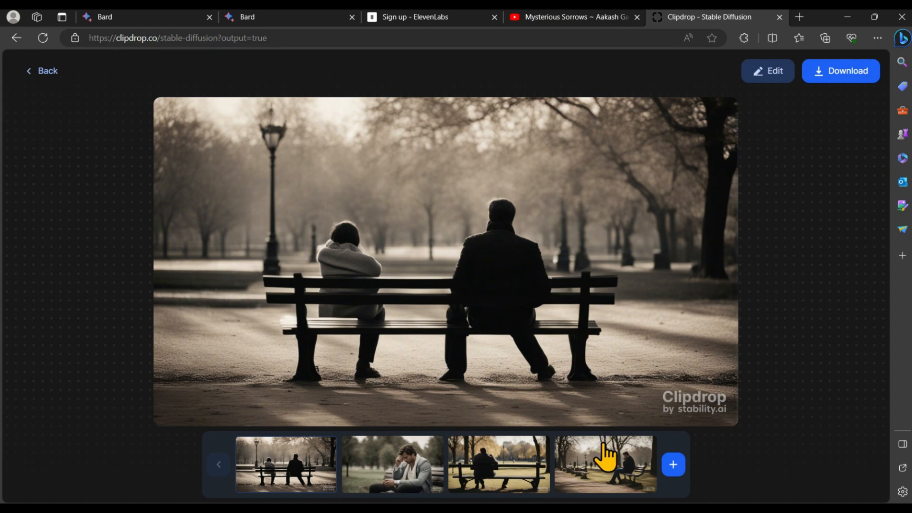
# Download the fourth generated image, of the man alone on the bench, and place it at the start of the CapCut timeline
pyautogui.click(603, 449)
pyautogui.click(826, 73)
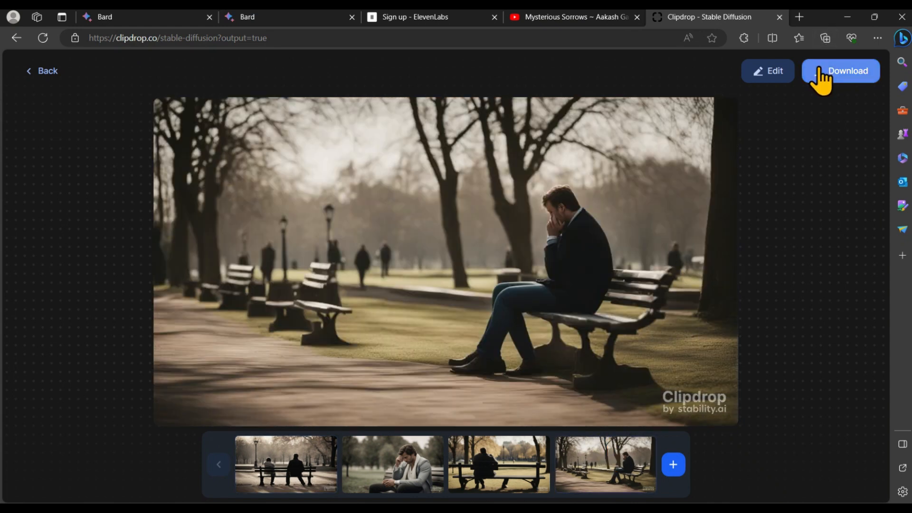
pyautogui.moveTo(737, 90); pyautogui.dragTo(149, 375)
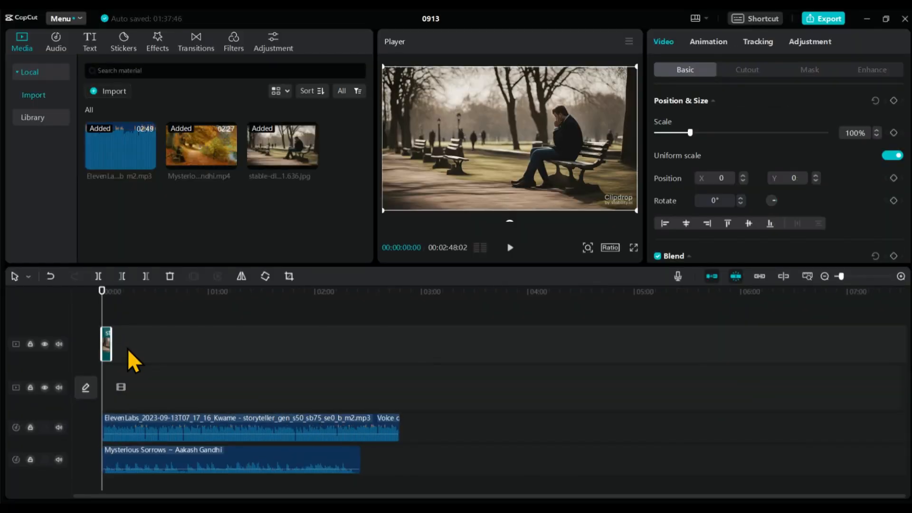
# Lengthen the first image clip, the man on the bench, to about 31 seconds on the timeline
pyautogui.scroll(8, 127, 349)
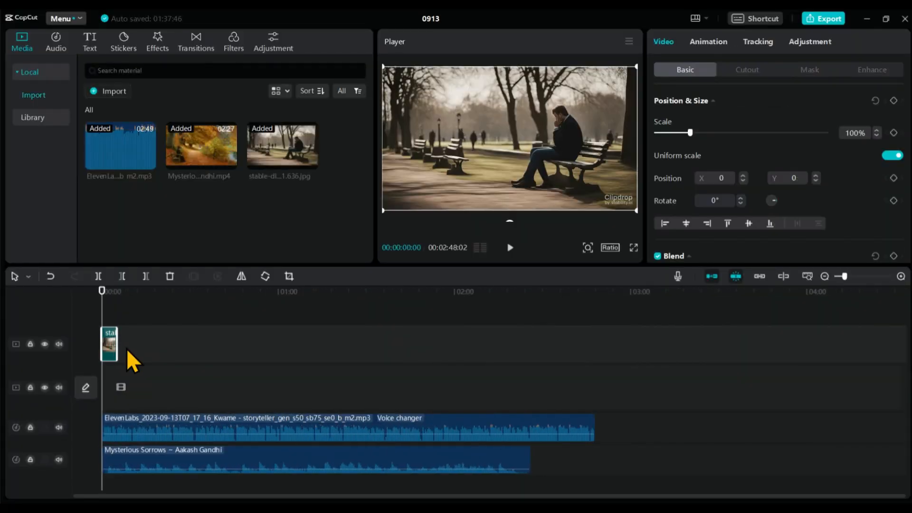
pyautogui.moveTo(128, 354); pyautogui.dragTo(263, 371)
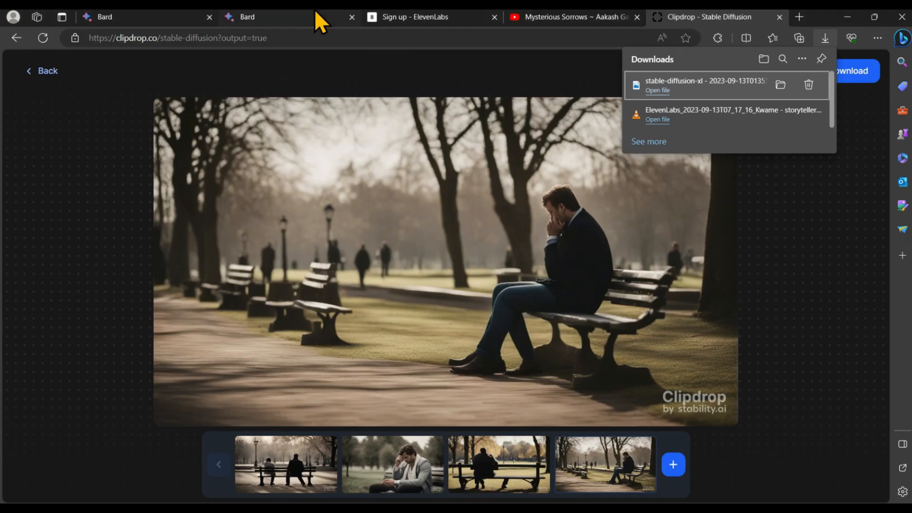
# Copy the second image prompt, about the monk sitting on the same bench, from the Bard chat in the browser
pyautogui.click(293, 16)
pyautogui.click(345, 244)
pyautogui.moveTo(384, 246); pyautogui.dragTo(261, 234)
pyautogui.rightClick(318, 239)
pyautogui.click(321, 244)
# Replace the Stable Diffusion XL prompt in Clipdrop with the copied monk prompt and generate the images
pyautogui.click(691, 16)
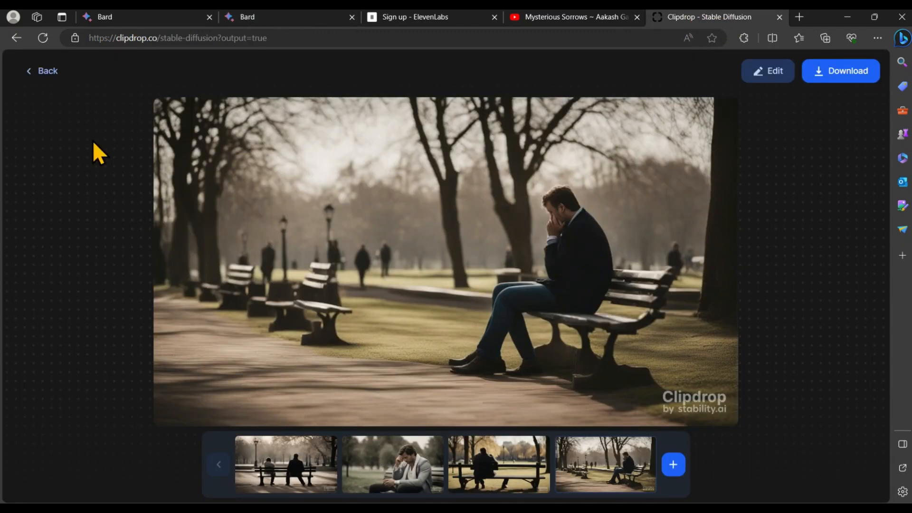
pyautogui.click(29, 72)
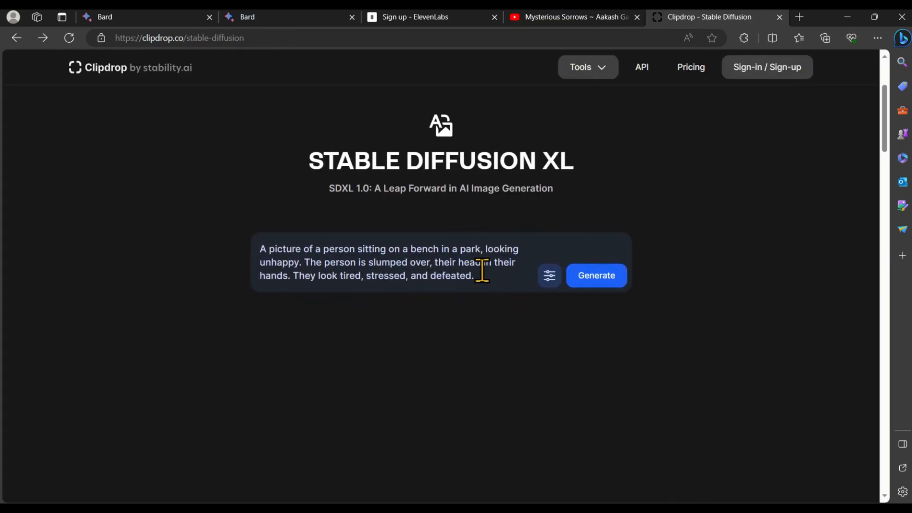
pyautogui.moveTo(482, 271); pyautogui.dragTo(193, 241)
pyautogui.hotkey('ctrl', 'v')
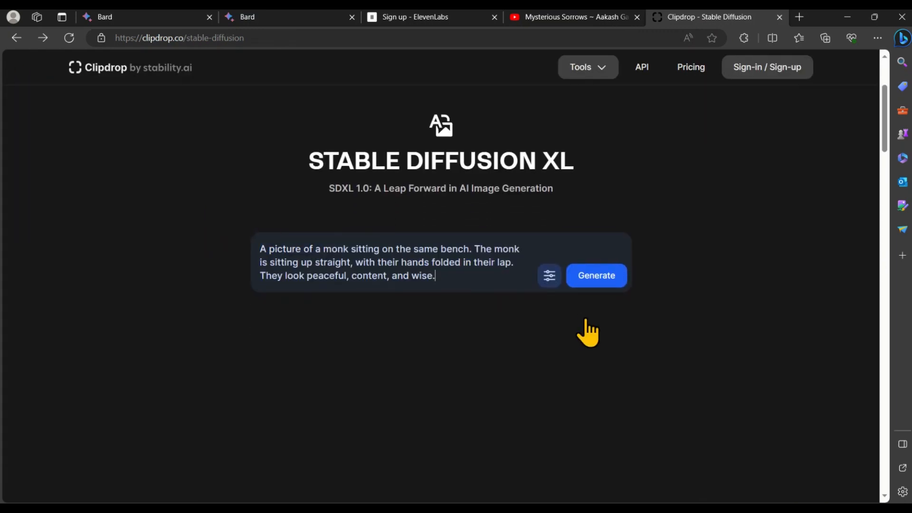
pyautogui.click(596, 276)
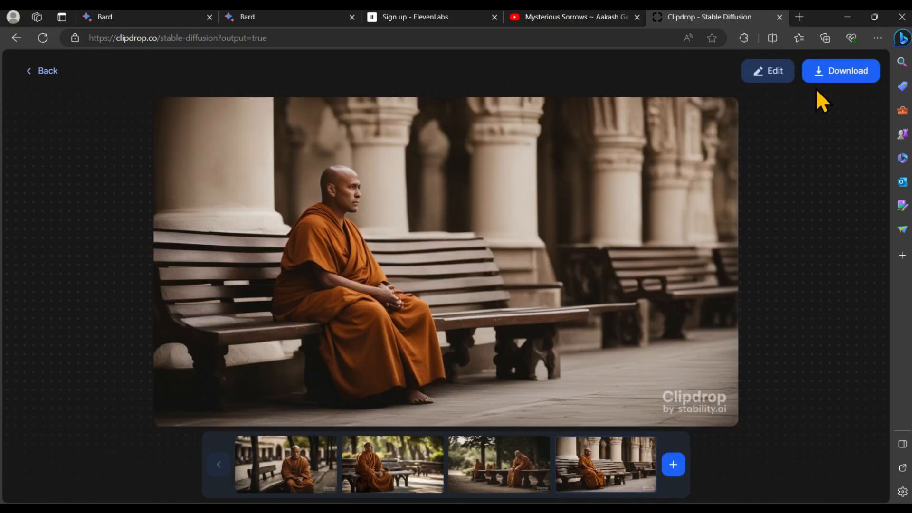
# Download the fourth image, of the monk on the bench, and place it after the first image on the CapCut timeline
pyautogui.click(827, 76)
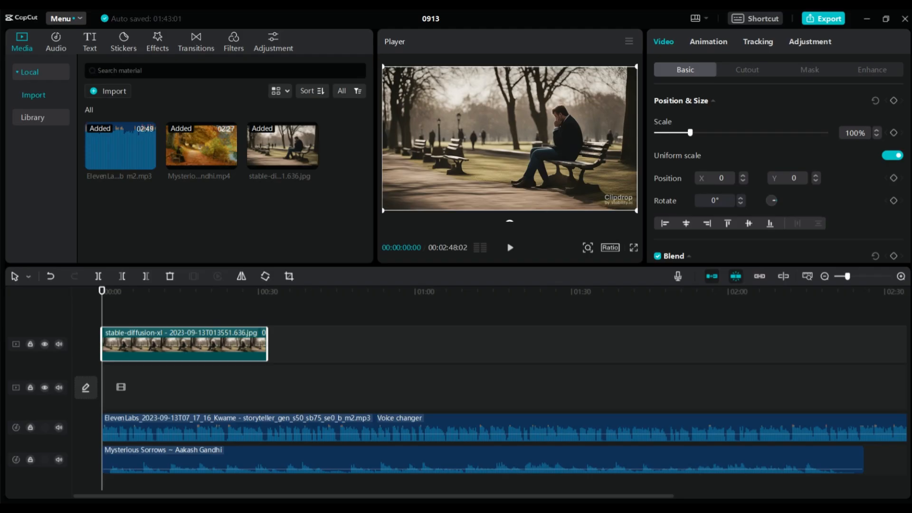
pyautogui.moveTo(121, 212); pyautogui.dragTo(350, 340)
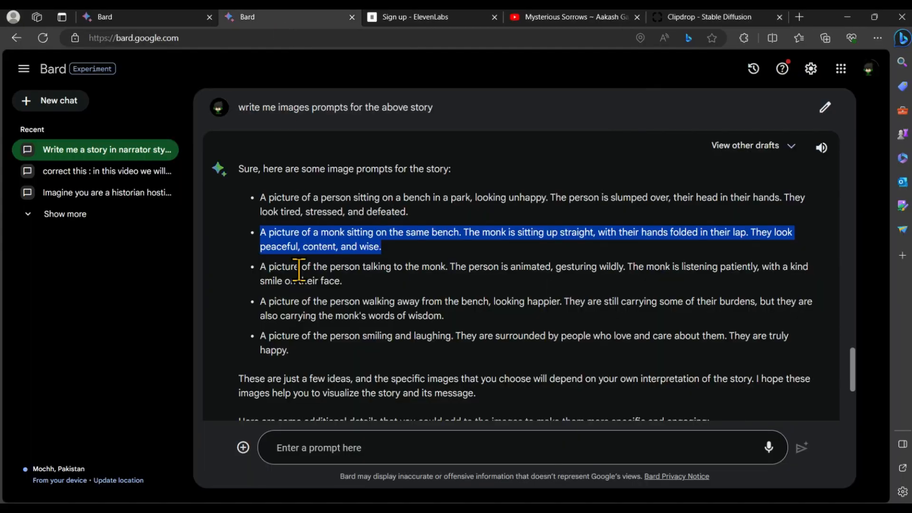
# Generate Clipdrop images from Bard's prompt of the person talking to the monk and add the fourth one after the second CapCut clip
pyautogui.moveTo(261, 266); pyautogui.dragTo(340, 283)
pyautogui.rightClick(340, 283)
pyautogui.click(49, 71)
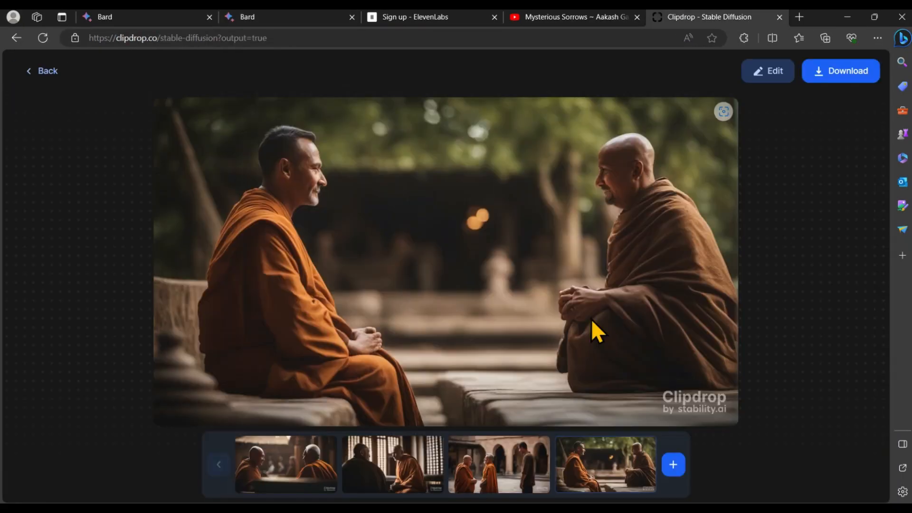
pyautogui.click(841, 71)
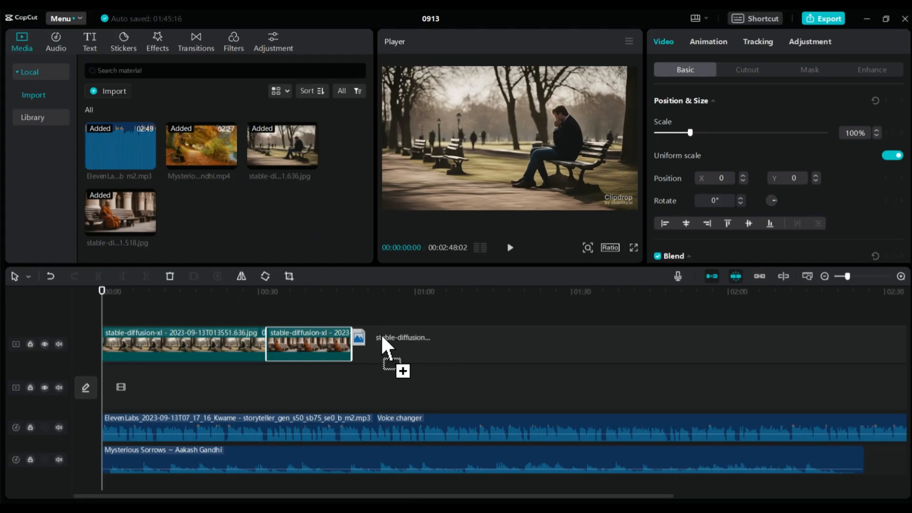
pyautogui.moveTo(386, 345); pyautogui.dragTo(452, 345)
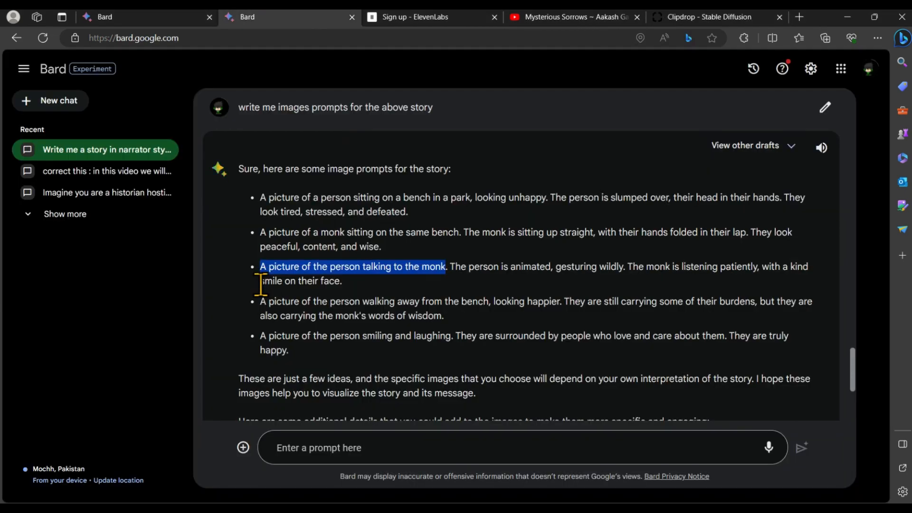
# Generate Clipdrop images from Bard's prompt of the person walking away from the bench and add the fourth one after the third CapCut clip
pyautogui.moveTo(261, 302); pyautogui.dragTo(421, 311)
pyautogui.rightClick(420, 312)
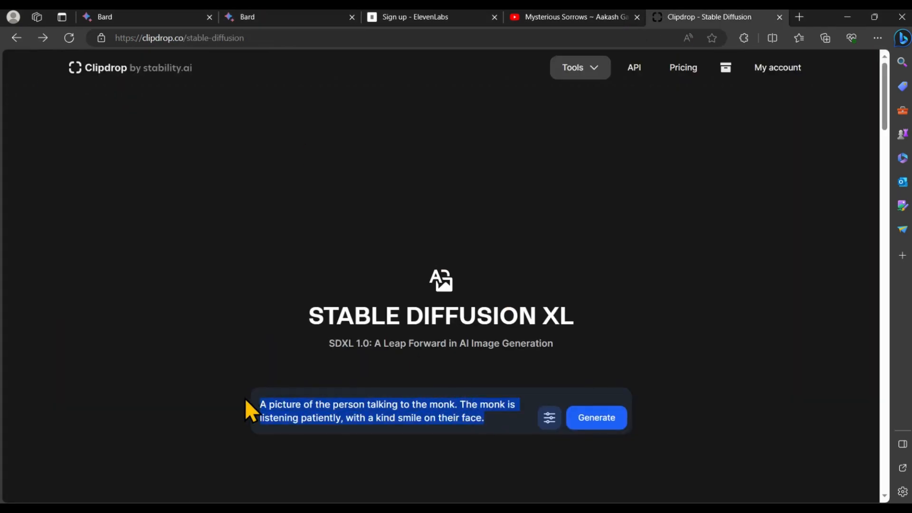
pyautogui.hotkey('ctrl', 'v')
pyautogui.click(591, 432)
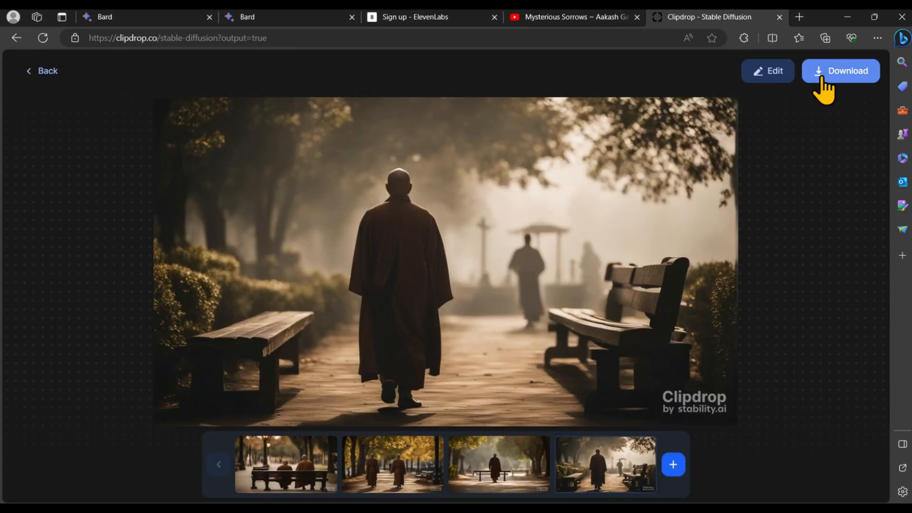
pyautogui.click(822, 87)
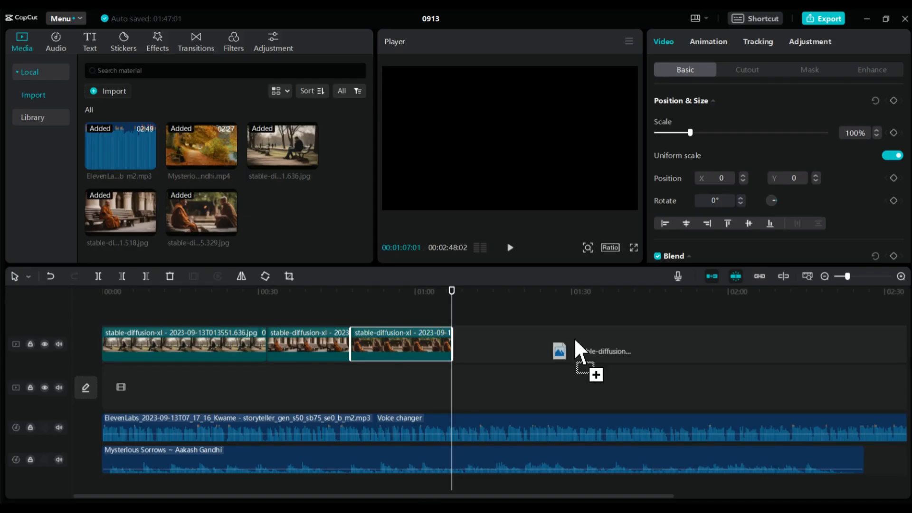
pyautogui.moveTo(576, 341); pyautogui.dragTo(576, 345)
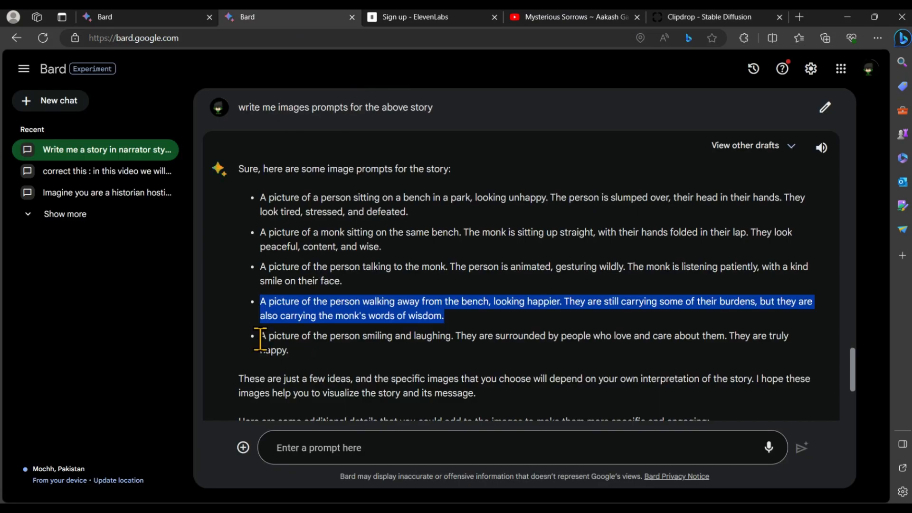
# Generate Clipdrop images from Bard's prompt of the person smiling and laughing and add one after the fourth CapCut clip
pyautogui.moveTo(260, 336); pyautogui.dragTo(289, 350)
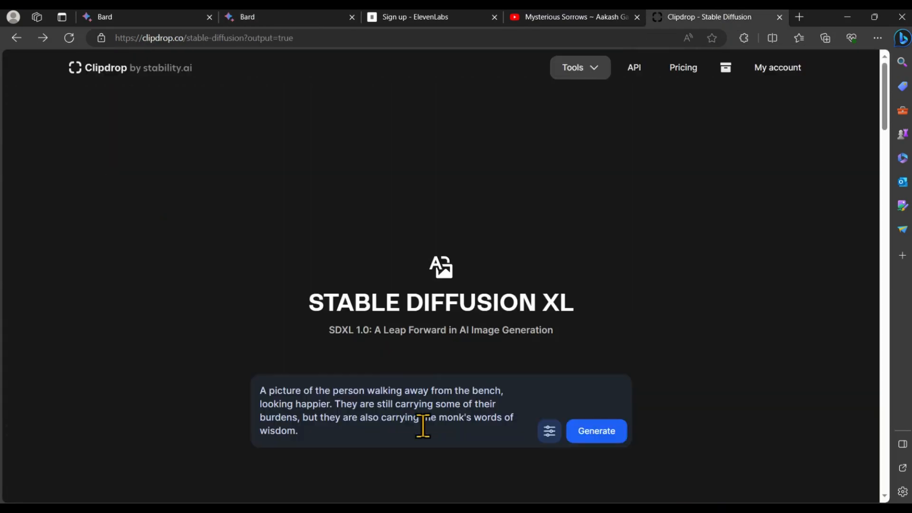
pyautogui.hotkey('ctrl', 'v')
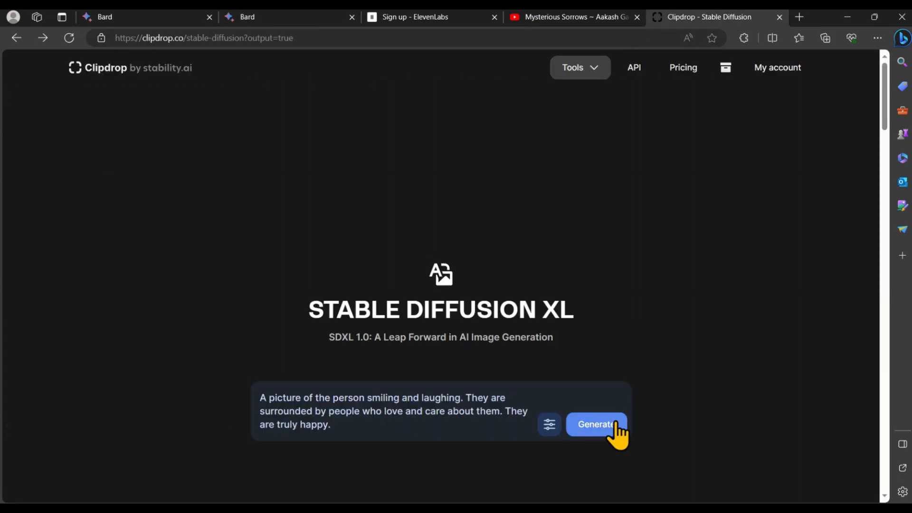
pyautogui.click(601, 428)
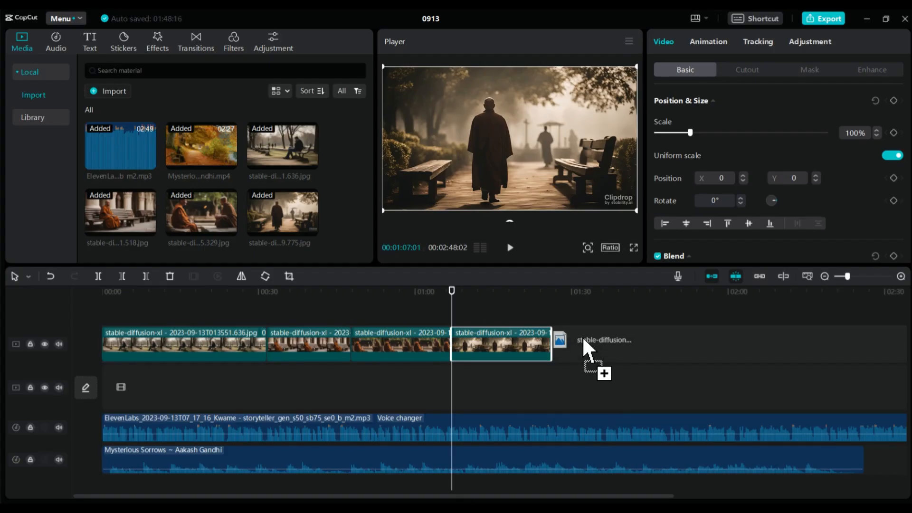
pyautogui.moveTo(591, 352); pyautogui.dragTo(564, 381)
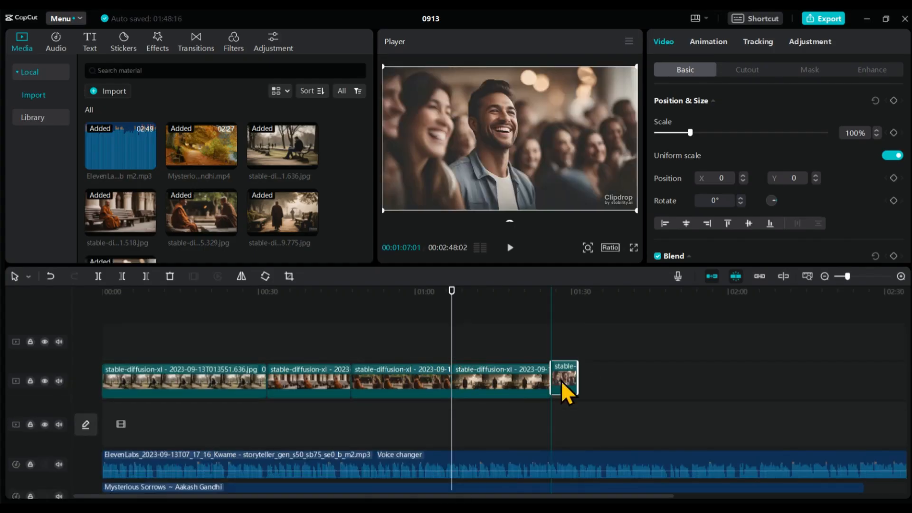
# Duplicate the Mysterious Sorrows music clip directly behind the original and trim the copy to the end of the narration
pyautogui.scroll(-3, 330, 405)
pyautogui.click(244, 450)
pyautogui.rightClick(259, 450)
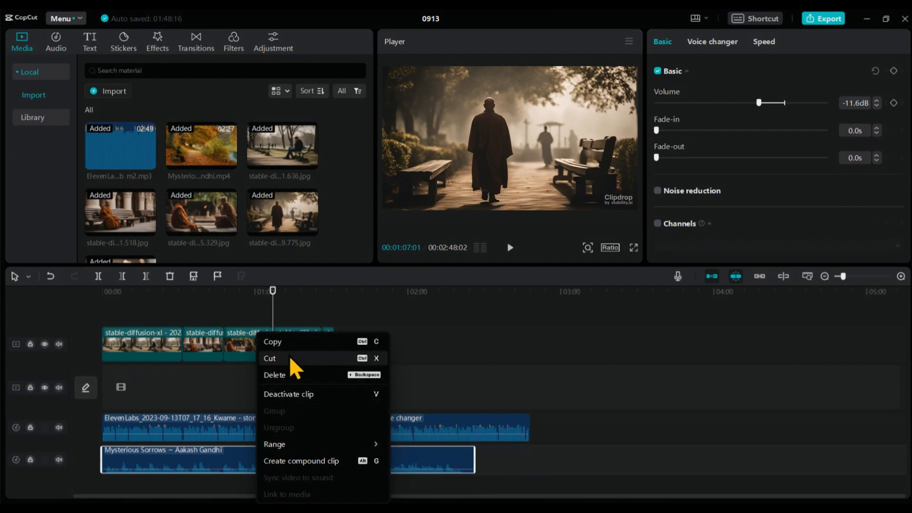
pyautogui.click(284, 345)
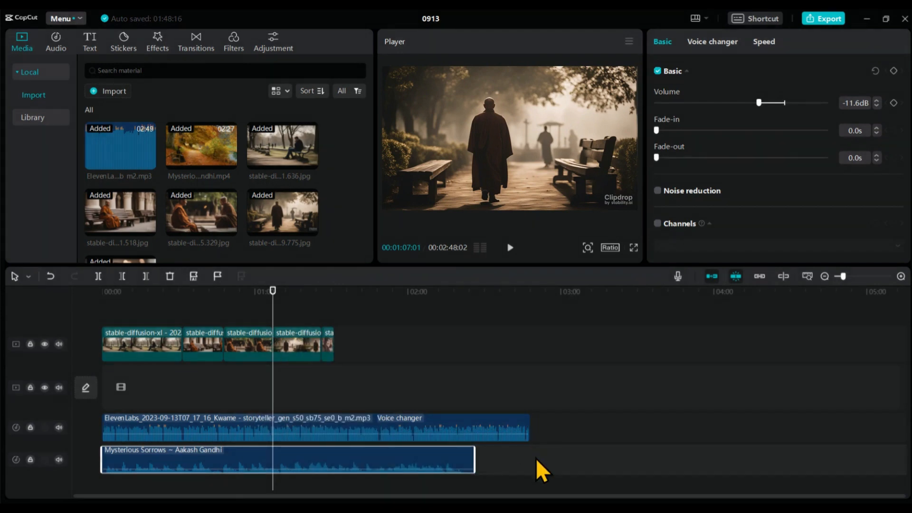
pyautogui.click(475, 293)
pyautogui.hotkey('ctrl', 'v')
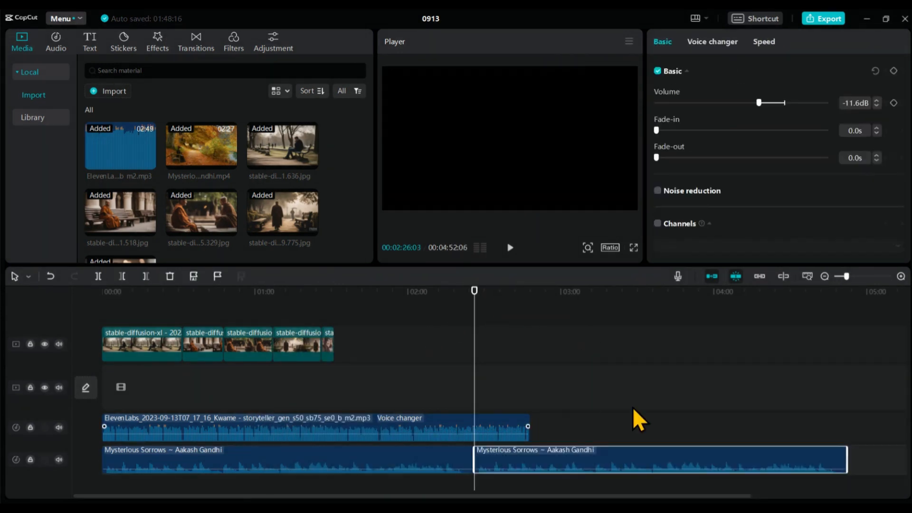
pyautogui.moveTo(845, 455); pyautogui.dragTo(529, 452)
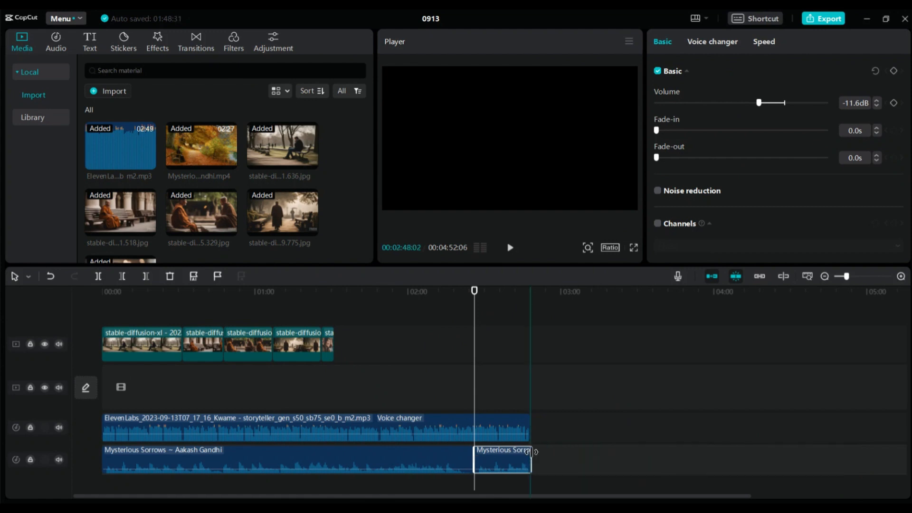
# Shorten the end of the first music clip, close the gap with the second and extend the second to the narration's end
pyautogui.scroll(4, 531, 452)
pyautogui.moveTo(606, 458); pyautogui.dragTo(529, 456)
pyautogui.moveTo(651, 459); pyautogui.dragTo(574, 459)
pyautogui.moveTo(781, 459); pyautogui.dragTo(875, 456)
pyautogui.scroll(-4, 603, 418)
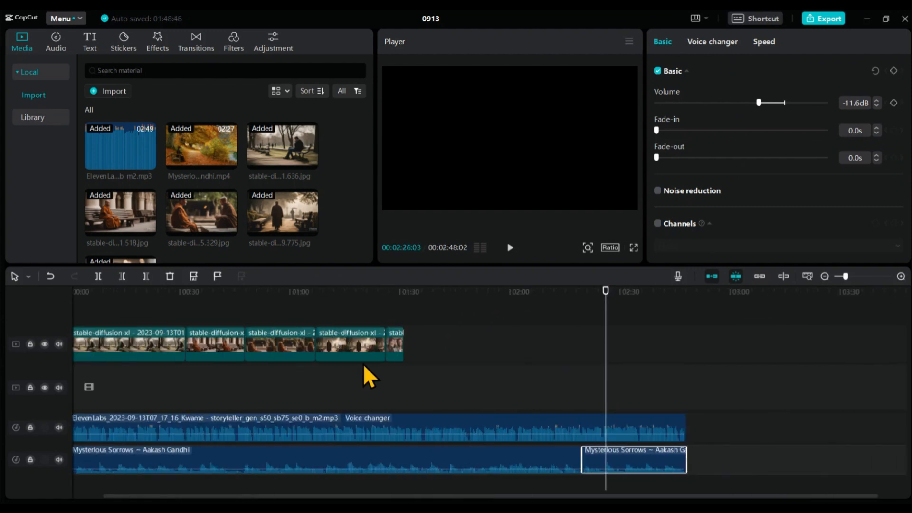
# Scale all five image clips to 115% and shift the pictures down and right to push the Clipdrop watermark out of frame
pyautogui.click(135, 346)
pyautogui.hotkey('ctrl', 'a')
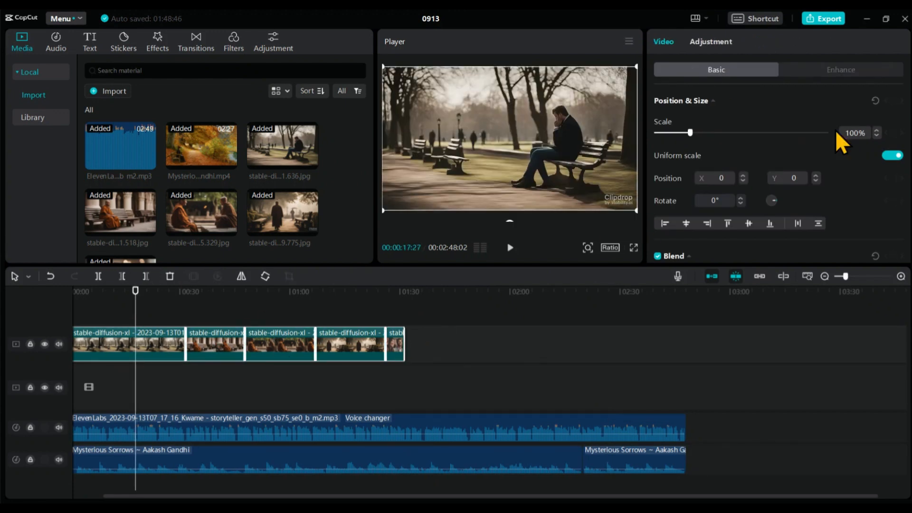
pyautogui.click(877, 129)
pyautogui.click(878, 130)
pyautogui.click(877, 130)
pyautogui.click(877, 130)
pyautogui.click(878, 130)
pyautogui.moveTo(504, 118); pyautogui.dragTo(509, 124)
pyautogui.click(877, 130)
pyautogui.click(877, 131)
pyautogui.click(877, 130)
pyautogui.moveTo(559, 138); pyautogui.dragTo(564, 143)
# Preview the image clips from the start and shift the picture at the fourth clip further right and down in the frame
pyautogui.moveTo(136, 291); pyautogui.dragTo(73, 289)
pyautogui.press('space')
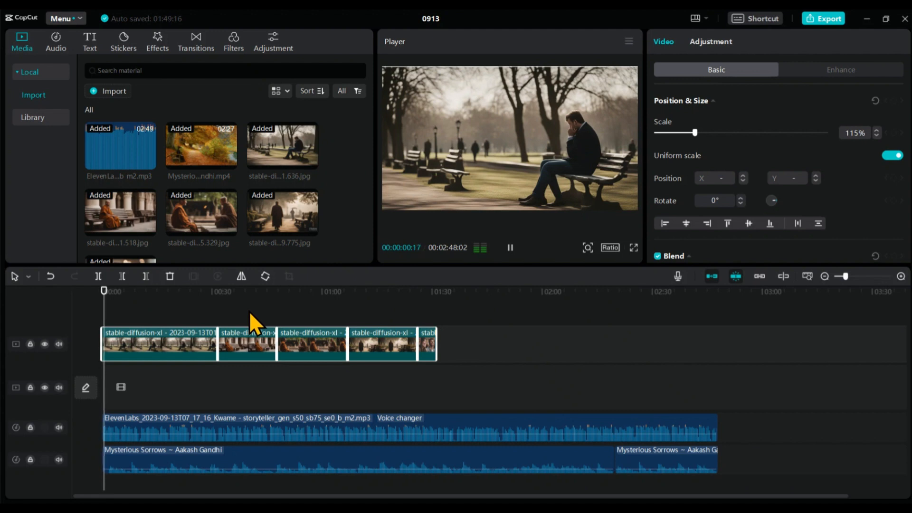
pyautogui.click(231, 294)
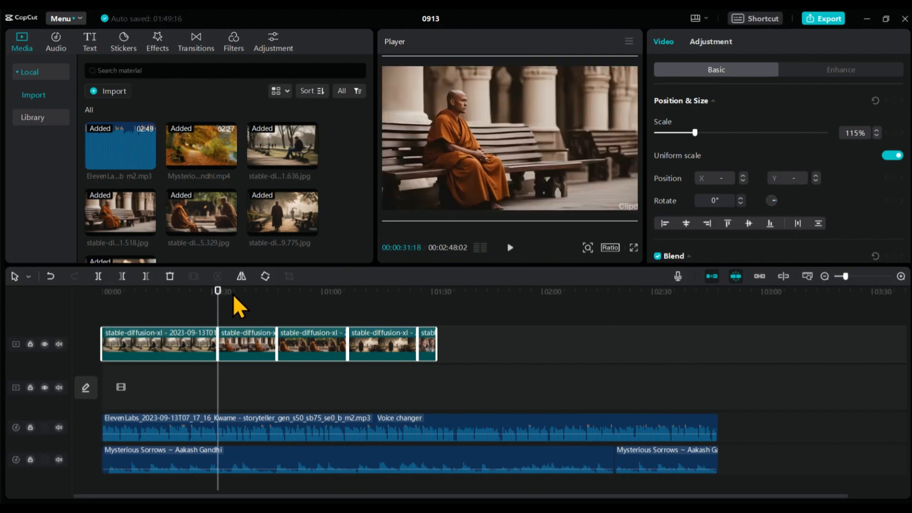
pyautogui.click(303, 299)
pyautogui.click(371, 294)
pyautogui.moveTo(430, 92); pyautogui.dragTo(449, 99)
# Lengthen the last image clip to about 16 seconds and shift its picture further right in the frame
pyautogui.moveTo(436, 348); pyautogui.dragTo(478, 349)
pyautogui.click(411, 293)
pyautogui.click(440, 293)
pyautogui.moveTo(495, 143); pyautogui.dragTo(515, 144)
# Add the Black smoke transition between the fourth and fifth image clips and adjust its duration
pyautogui.click(416, 298)
pyautogui.click(157, 42)
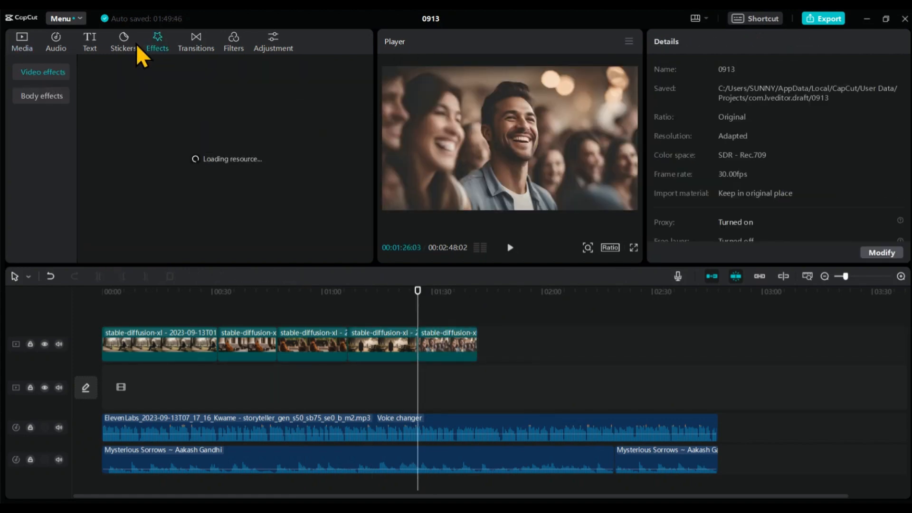
pyautogui.click(196, 42)
pyautogui.scroll(-3, 158, 181)
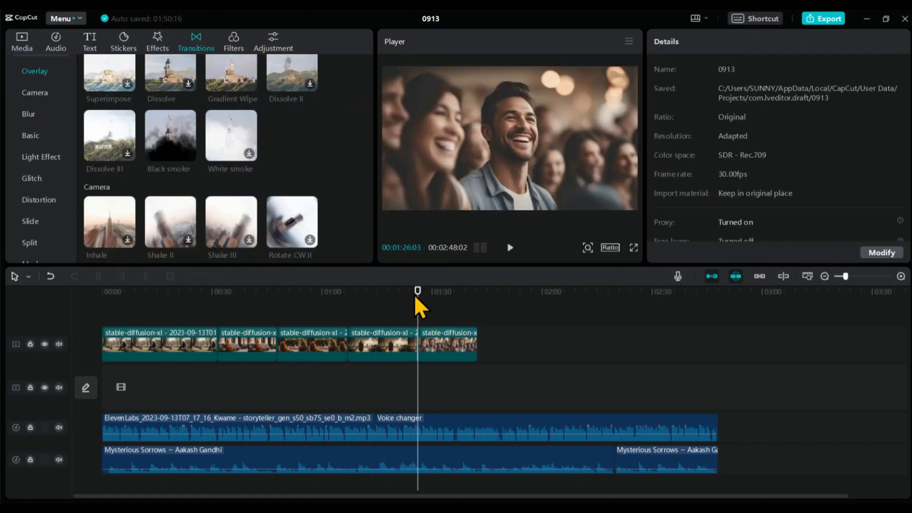
pyautogui.scroll(3, 417, 335)
pyautogui.click(416, 338)
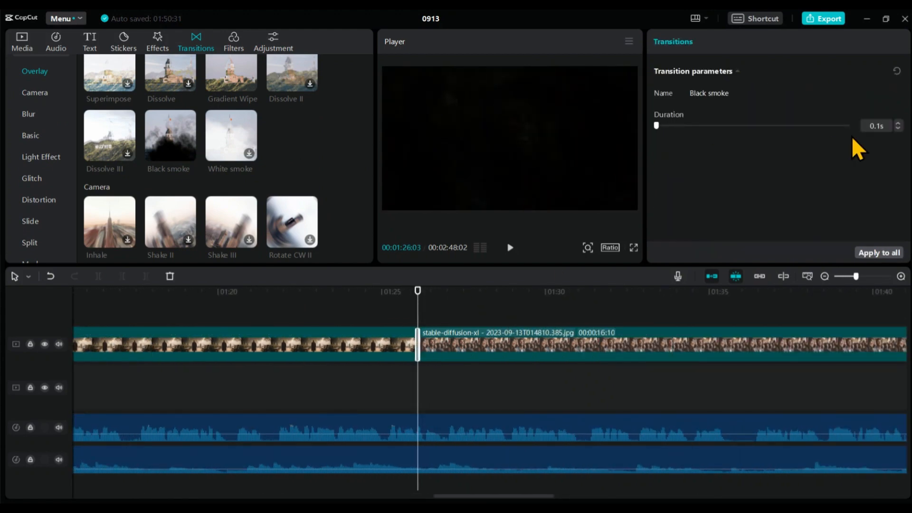
pyautogui.click(898, 124)
pyautogui.click(898, 124)
pyautogui.click(898, 129)
pyautogui.click(898, 128)
# Add the Black smoke transition at the cut between the first and second image clips
pyautogui.scroll(-4, 330, 322)
pyautogui.click(183, 296)
pyautogui.moveTo(182, 296); pyautogui.dragTo(213, 296)
pyautogui.click(187, 154)
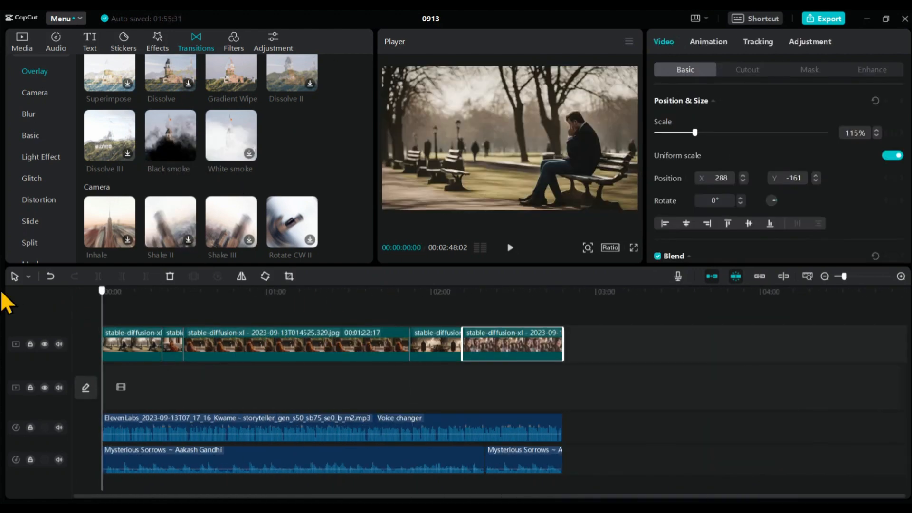
# Add a scale keyframe at the start of the first image clip and set its scale to 116%
pyautogui.click(120, 351)
pyautogui.click(894, 133)
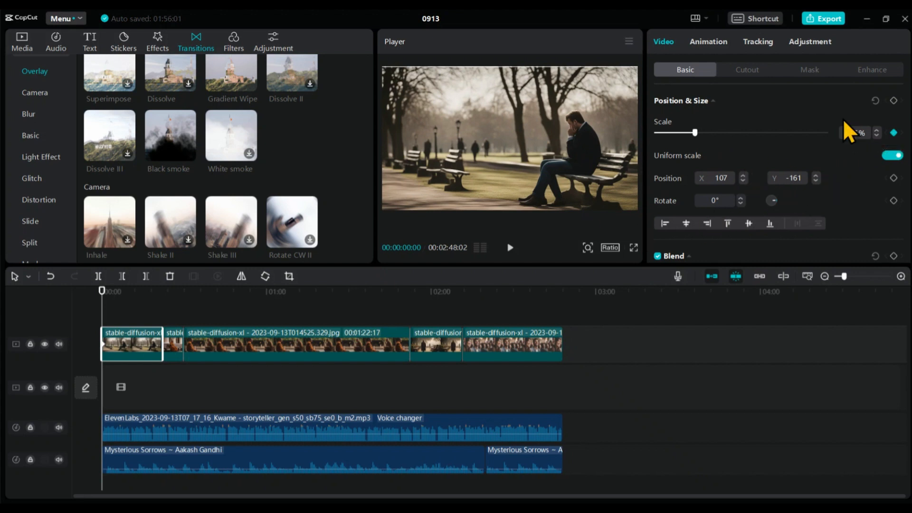
pyautogui.click(877, 130)
pyautogui.click(878, 131)
pyautogui.click(878, 131)
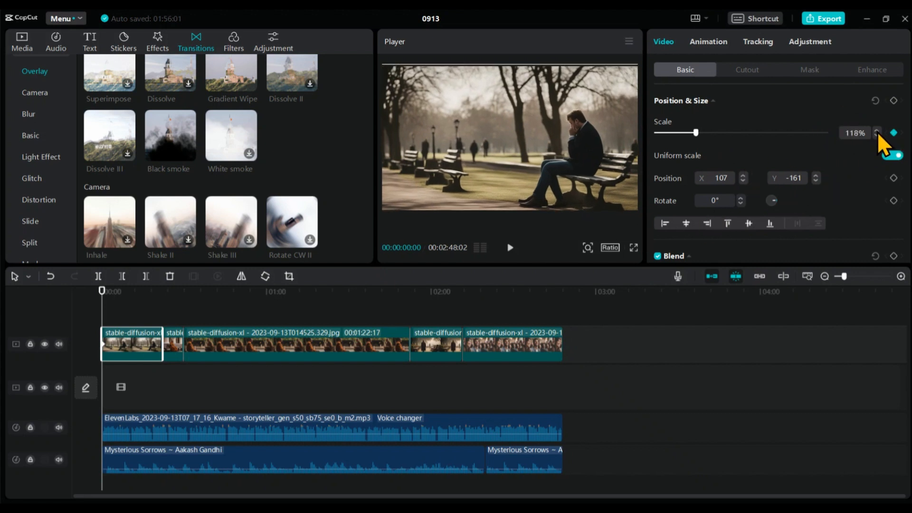
pyautogui.hotkey('ctrl', 'z')
pyautogui.hotkey('ctrl', 'z')
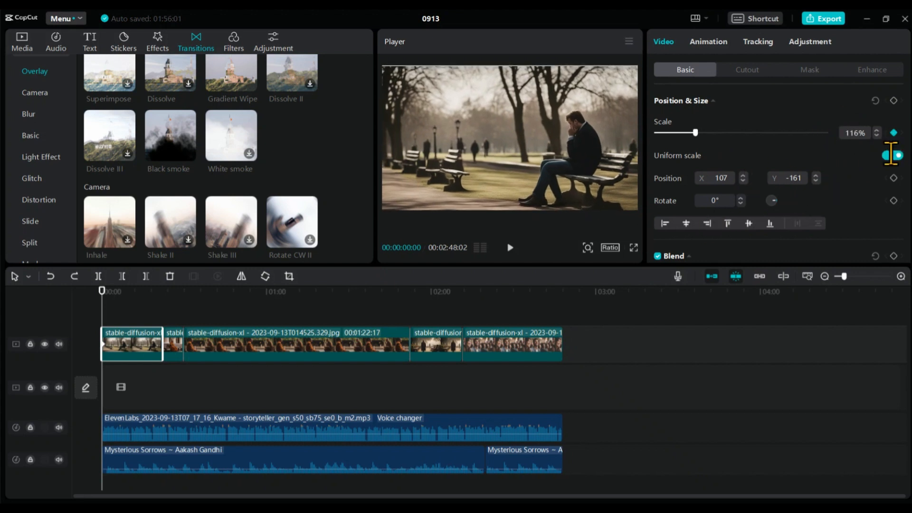
# Add a 128% scale keyframe at the end of the first image clip and play back the zoom
pyautogui.moveTo(115, 302); pyautogui.dragTo(158, 308)
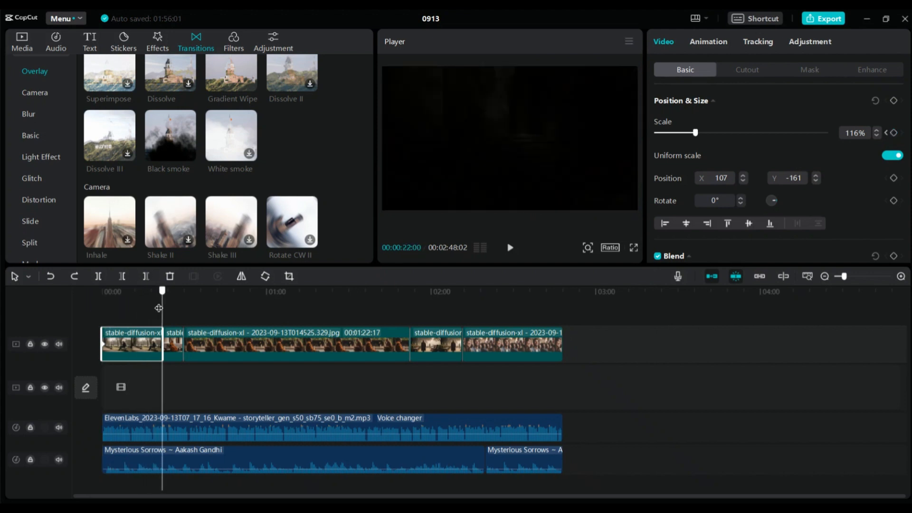
pyautogui.click(877, 131)
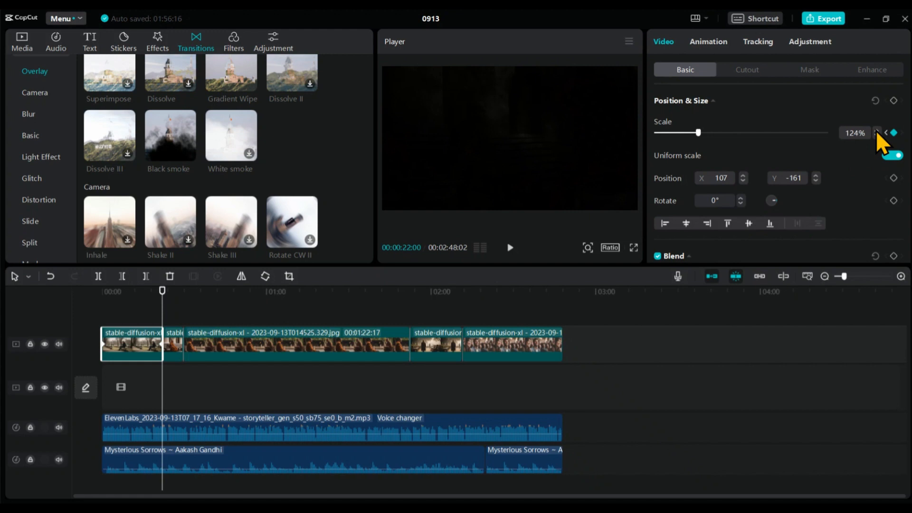
pyautogui.doubleClick(877, 132)
pyautogui.click(100, 292)
pyautogui.press('space')
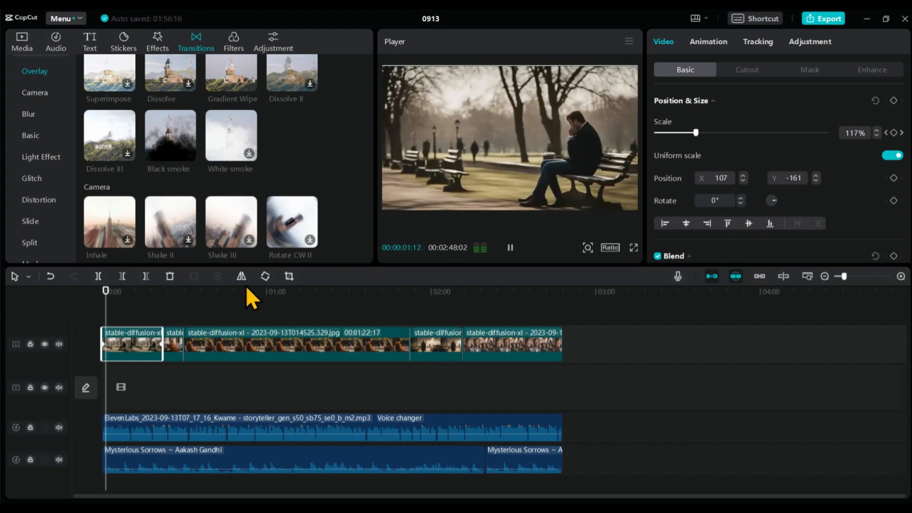
pyautogui.press('space')
# Set the image scale to 133% at the cut between the first and second image clips
pyautogui.click(162, 290)
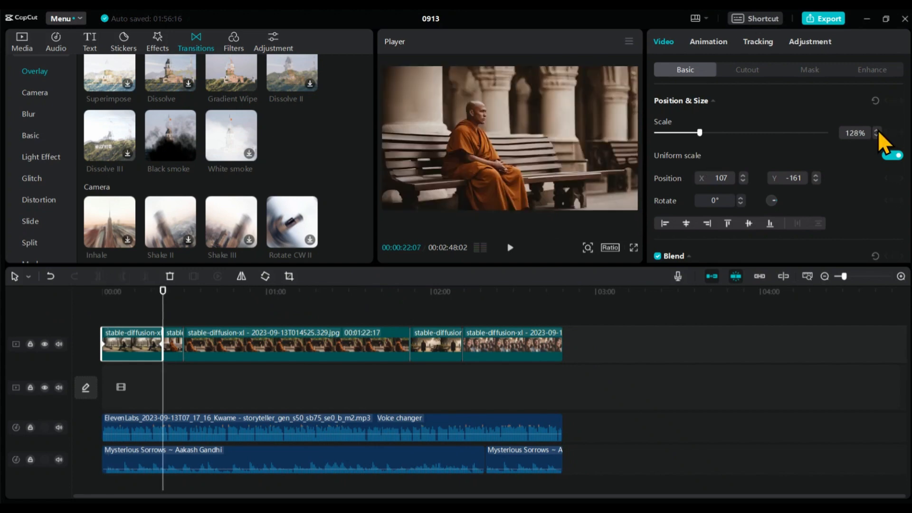
pyautogui.doubleClick(857, 133)
pyautogui.write('133')
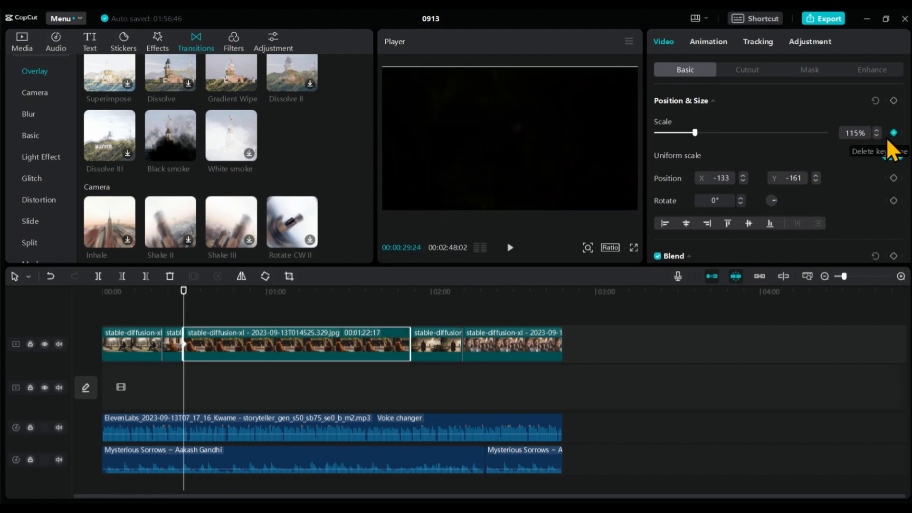
# Add a 140% scale keyframe at the end of the third image clip and play its zoom from the start
pyautogui.click(393, 293)
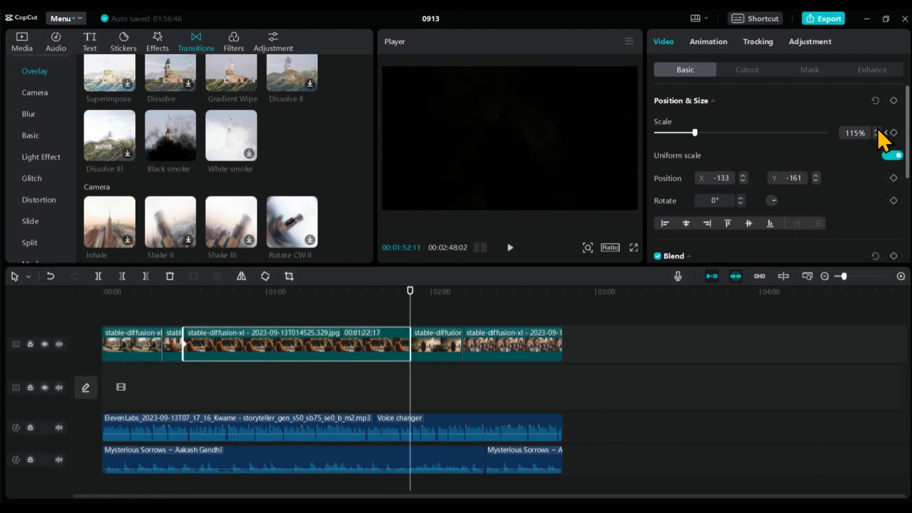
pyautogui.doubleClick(855, 133)
pyautogui.write('13')
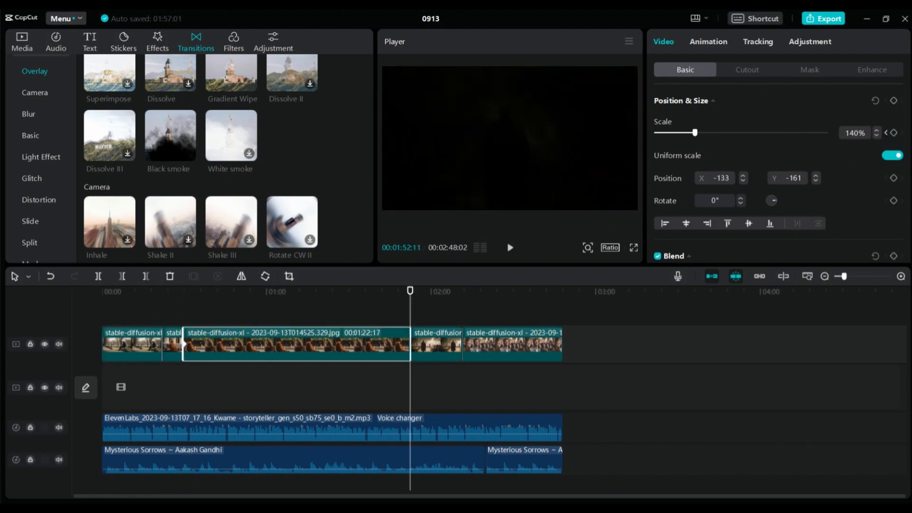
pyautogui.click(187, 294)
pyautogui.press('space')
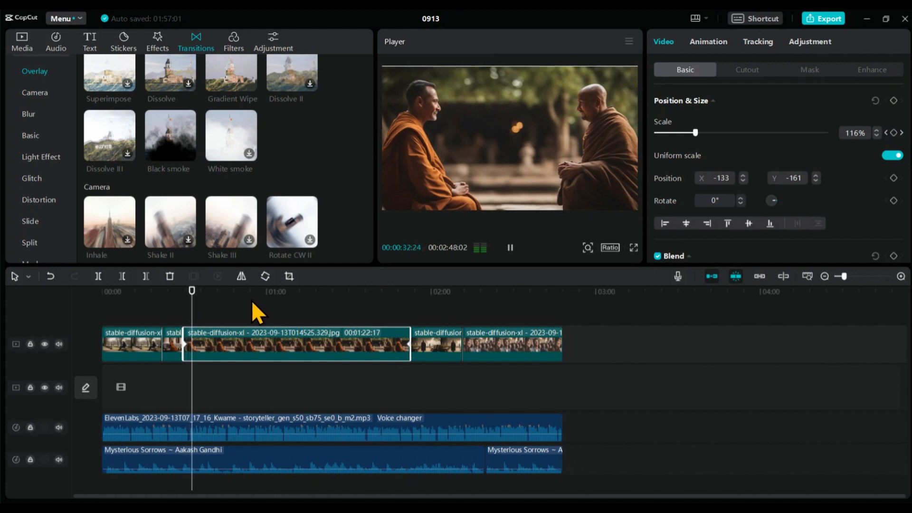
# Animate the fourth image clip with scale keyframes at its start and end, and play back the zoom
pyautogui.click(410, 291)
pyautogui.click(427, 333)
pyautogui.click(895, 134)
pyautogui.click(461, 292)
pyautogui.click(853, 134)
pyautogui.click(411, 292)
pyautogui.press('space')
# Add a scale keyframe at the start of the last image clip and a 134% one at its end, then preview the zoom
pyautogui.click(462, 292)
pyautogui.click(538, 333)
pyautogui.click(894, 133)
pyautogui.click(563, 292)
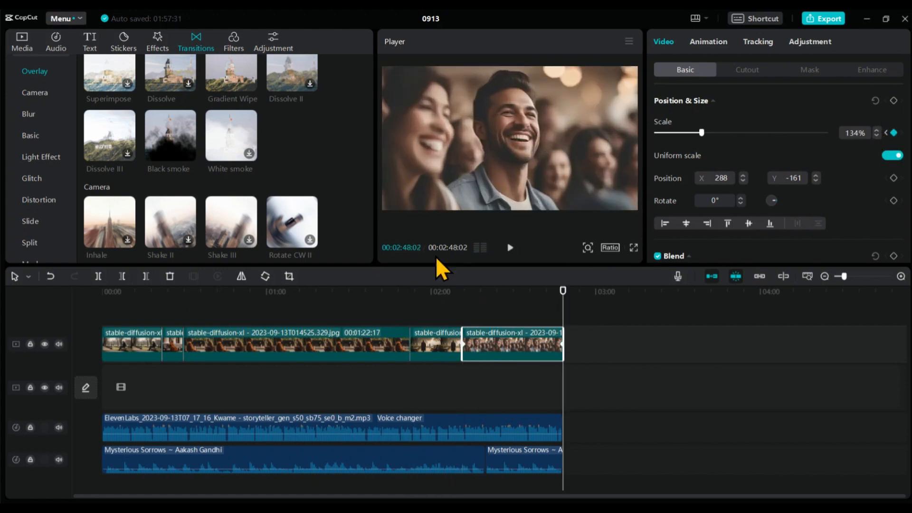
pyautogui.click(457, 292)
pyautogui.press('space')
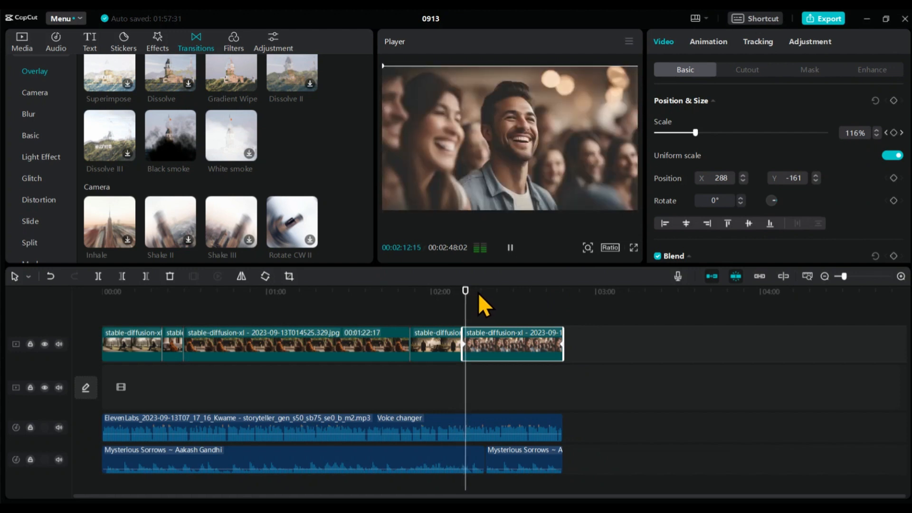
pyautogui.press('space')
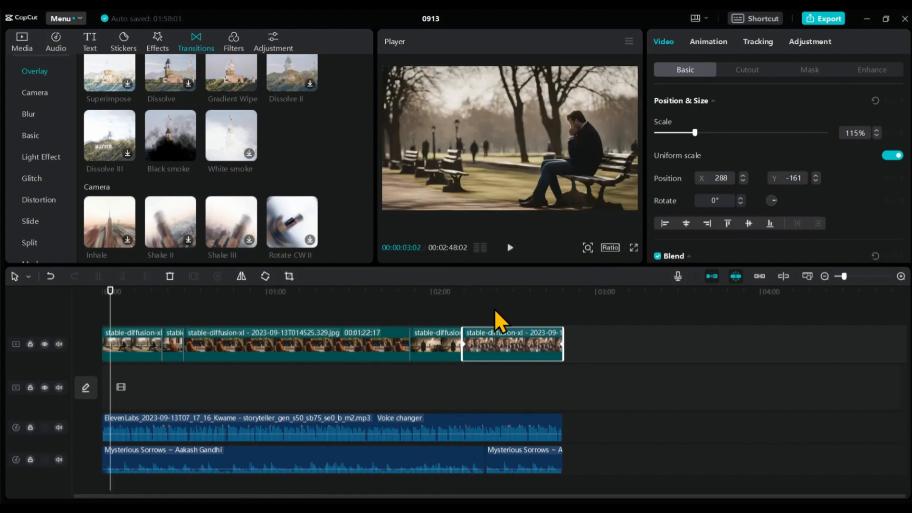
# Generate English auto captions from the narration audio and view the captioned video in full screen
pyautogui.click(224, 429)
pyautogui.click(56, 43)
pyautogui.click(90, 43)
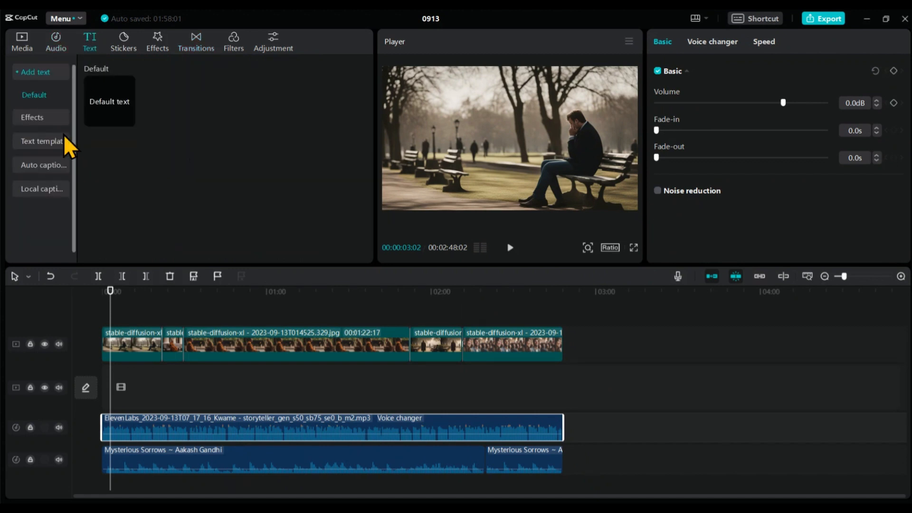
pyautogui.click(41, 144)
pyautogui.click(214, 225)
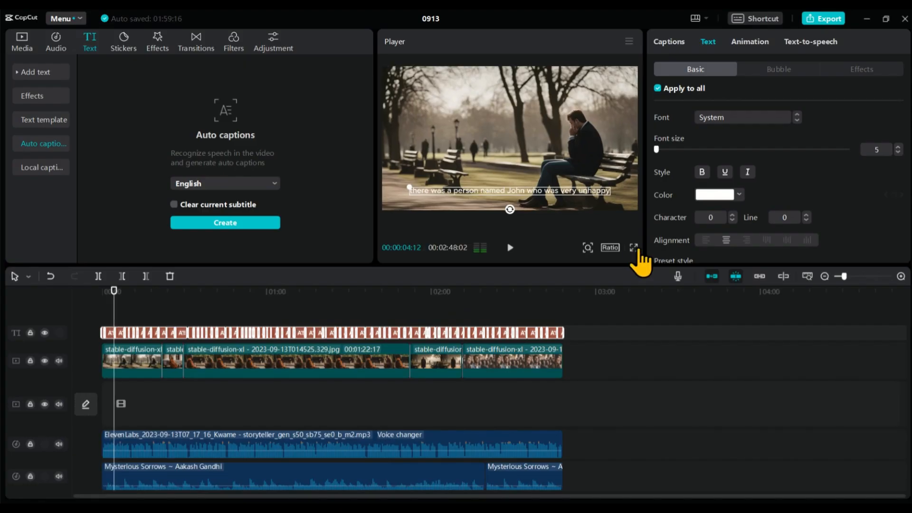
pyautogui.click(634, 248)
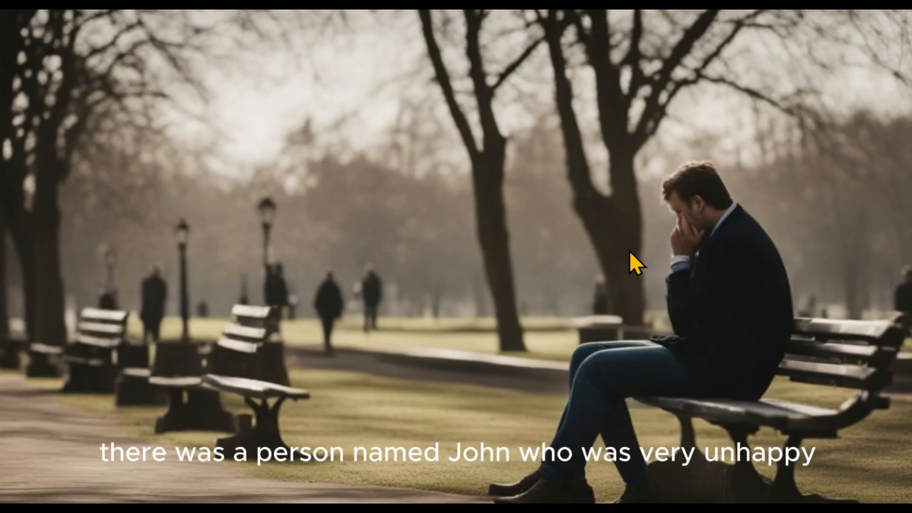